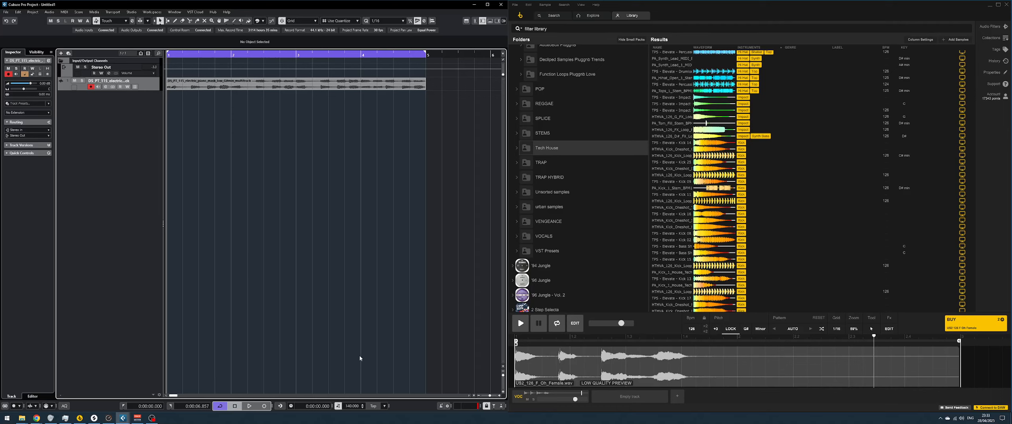
Step: Add an instrument track with Loopcloud as its instrument, keeping all MIDI inputs and the Stereo Out output
right_click(120, 121)
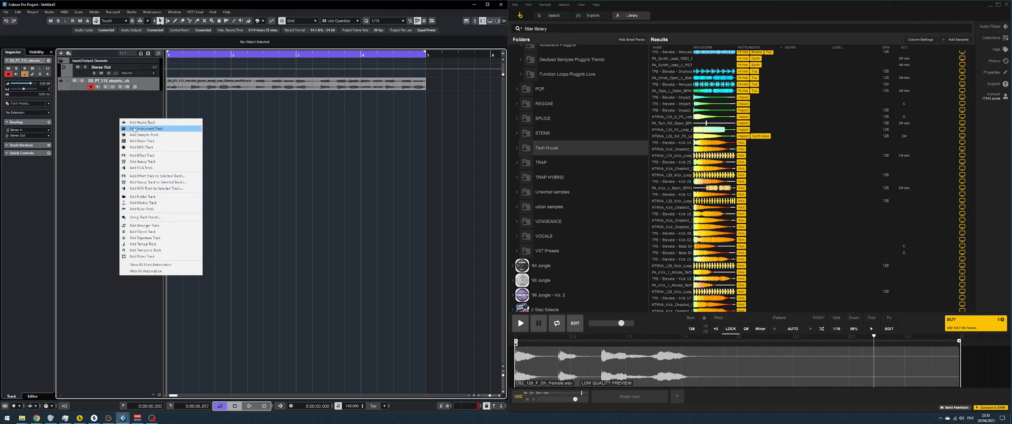
left_click(134, 129)
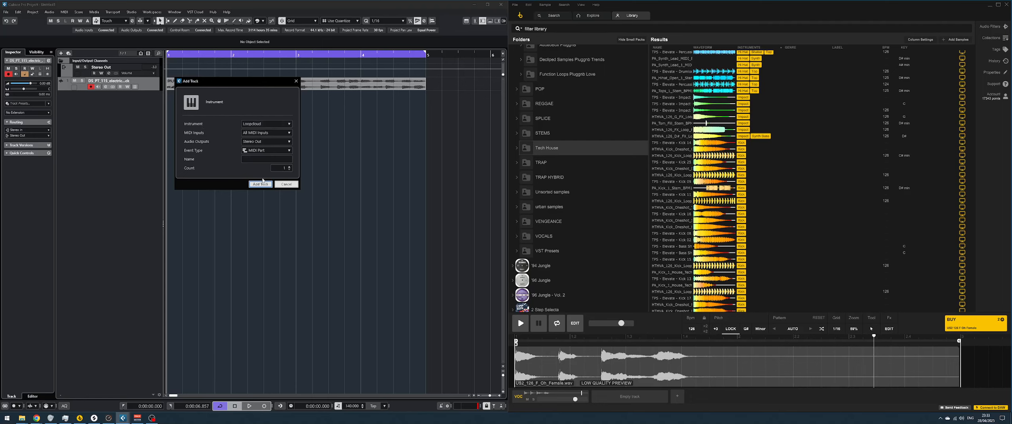
left_click(261, 184)
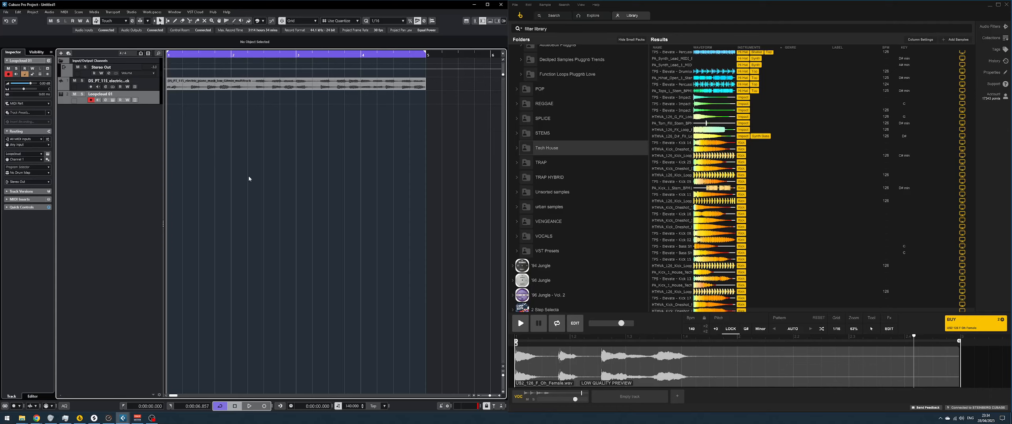
Step: Play the project and audition the kick one-shots in the Loopcloud library, then select HTHVA_Kick_Oneshot_COME
key("space")
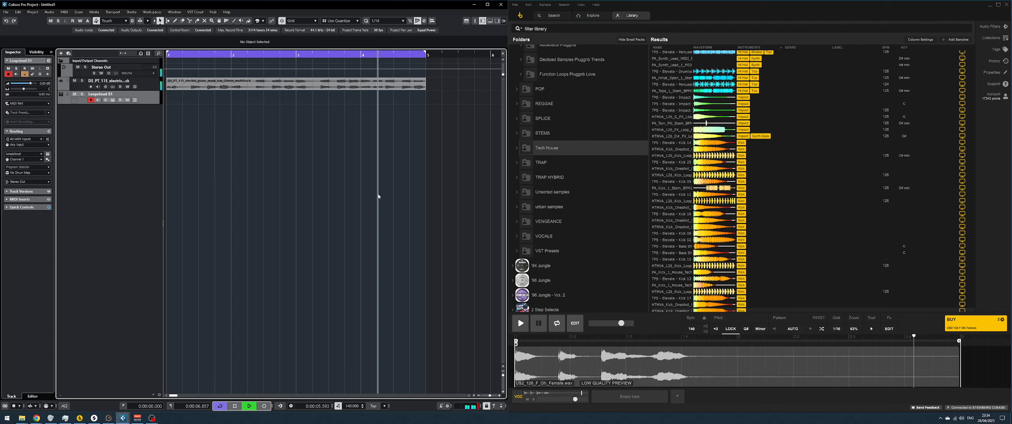
left_click(682, 143)
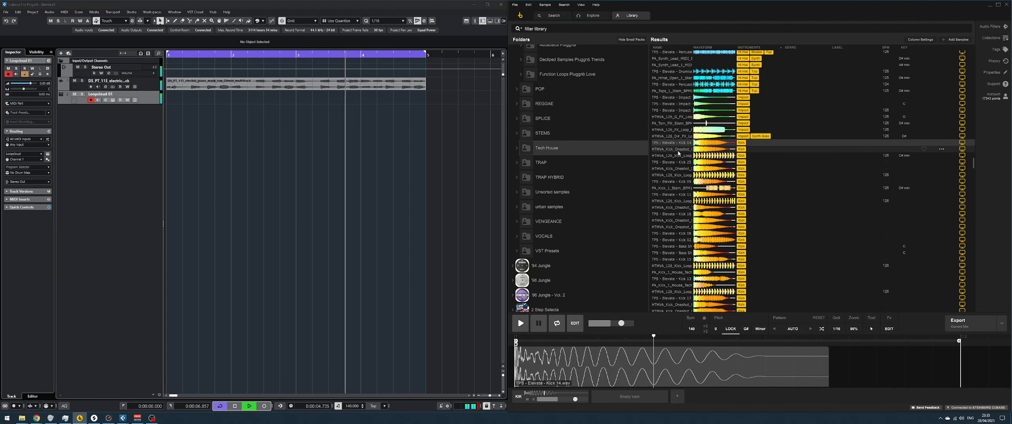
left_click(678, 150)
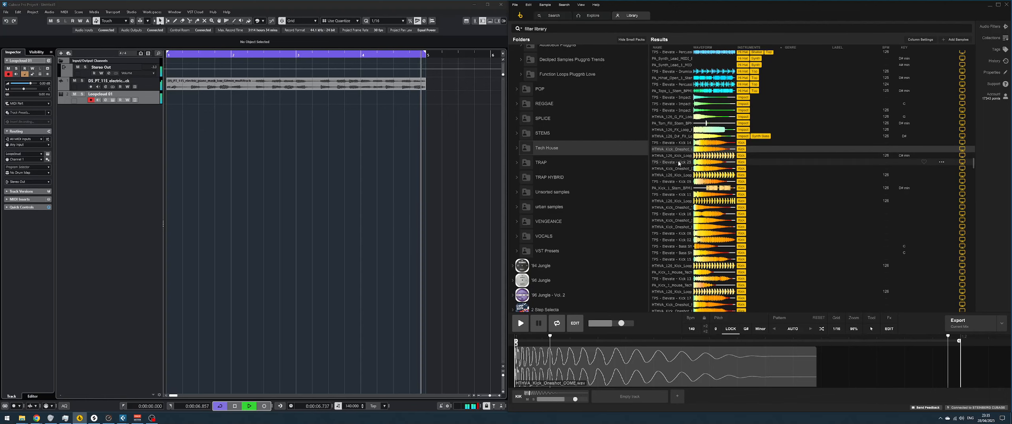
left_click(679, 162)
key("Down")
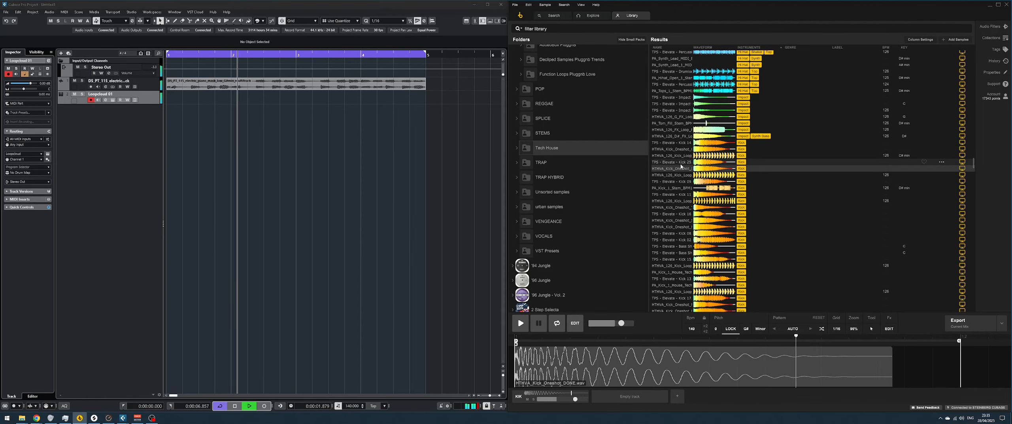
left_click(681, 151)
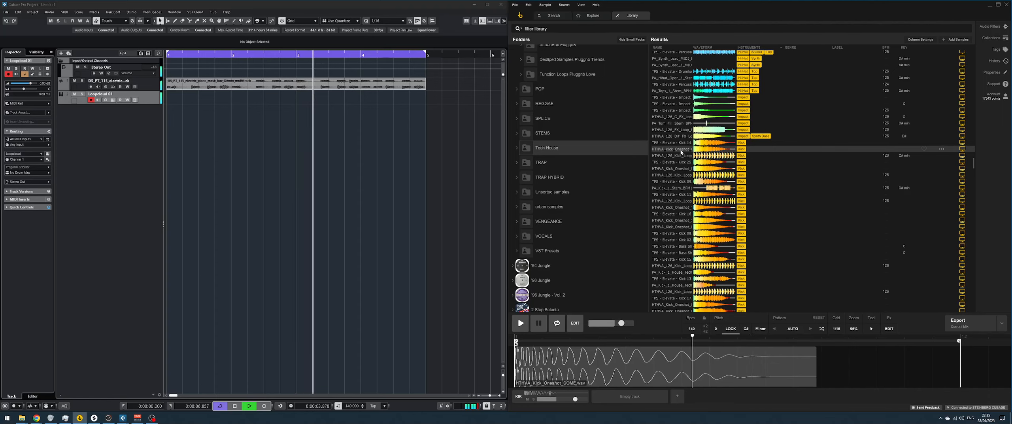
Step: Apply the 4x4 Kick factory pattern from Essential Starters to the selected kick sample
left_click(793, 326)
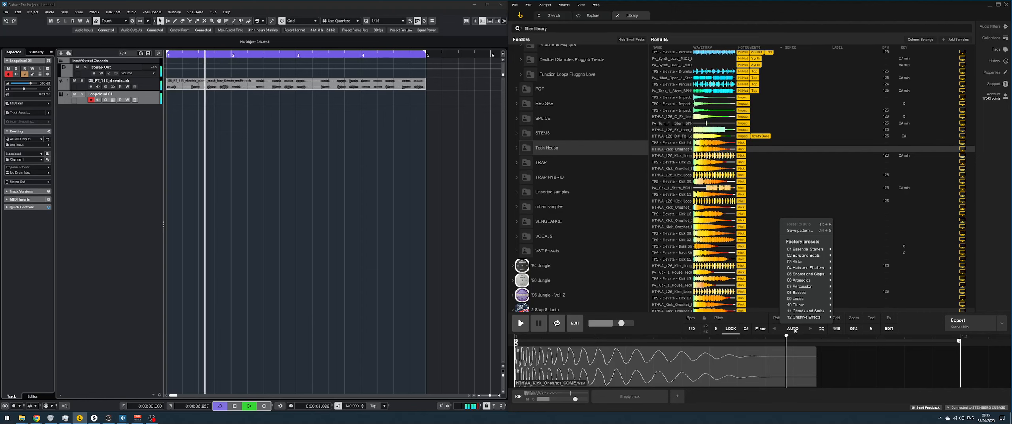
mouse_move(815, 249)
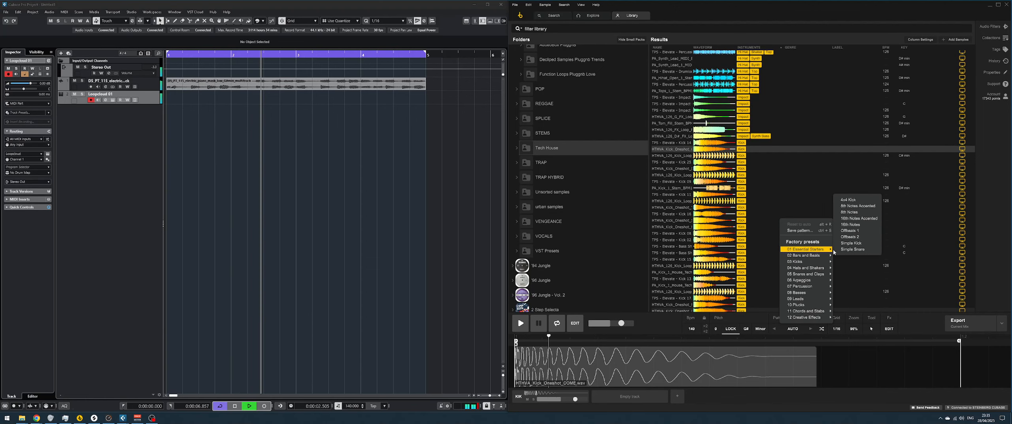
left_click(861, 200)
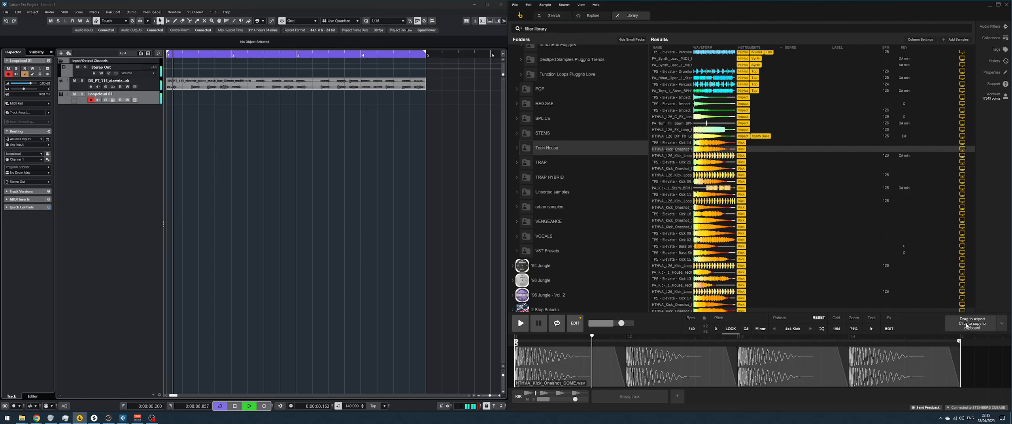
Step: Export the kick pattern to a new Cubase track at bar 1 and duplicate it three times to fill four bars
mouse_move(967, 325)
left_mouse_down()
mouse_move(447, 245)
mouse_move(168, 114)
left_mouse_up()
left_click(180, 123)
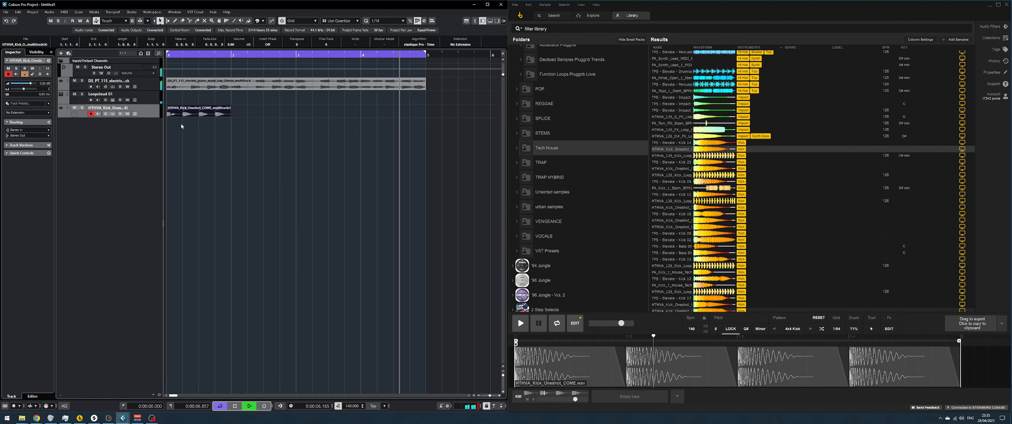
key("ctrl+d")
key("ctrl+d")
key("ctrl+d")
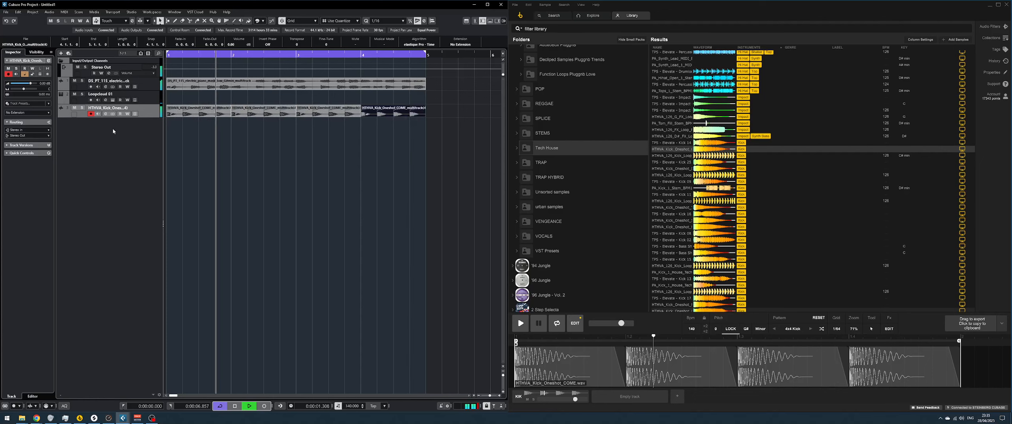
Step: Reduce the pre-gain in the kick track's channel settings and close them
left_click(106, 114)
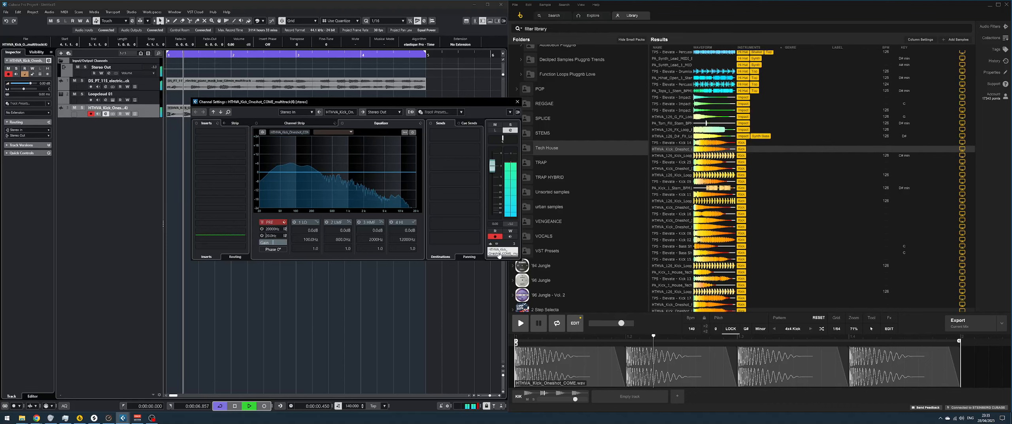
left_click_drag(279, 243, 277, 243)
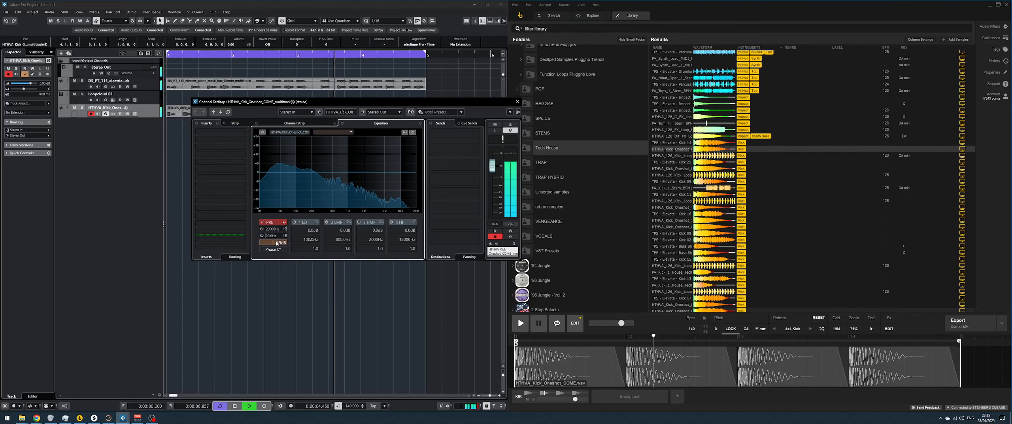
left_click(517, 102)
Step: Browse up the Loopcloud sample results to the closed hi-hats and stop the project playback
scroll(747, 236, "up", 10)
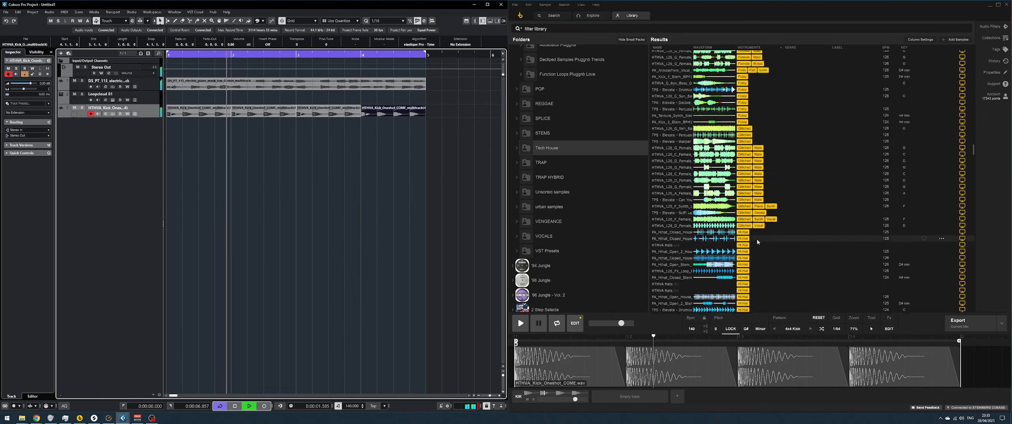
scroll(756, 240, "up", 12)
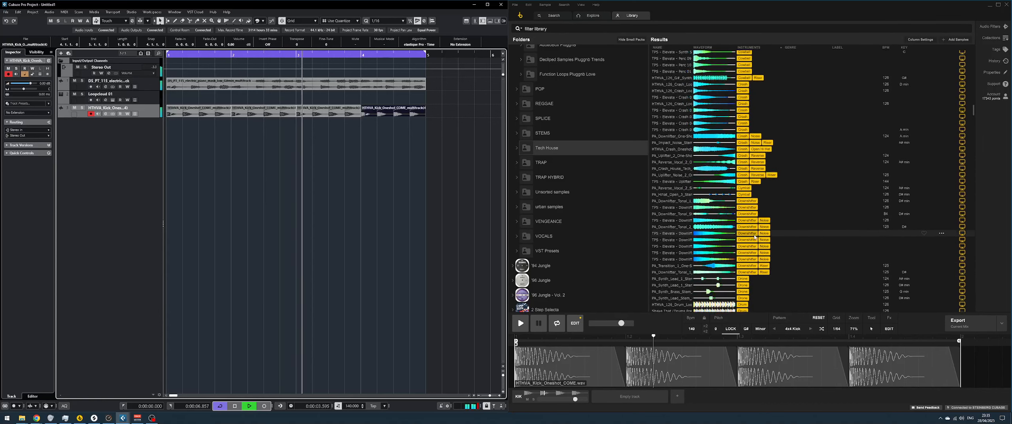
scroll(755, 237, "up", 8)
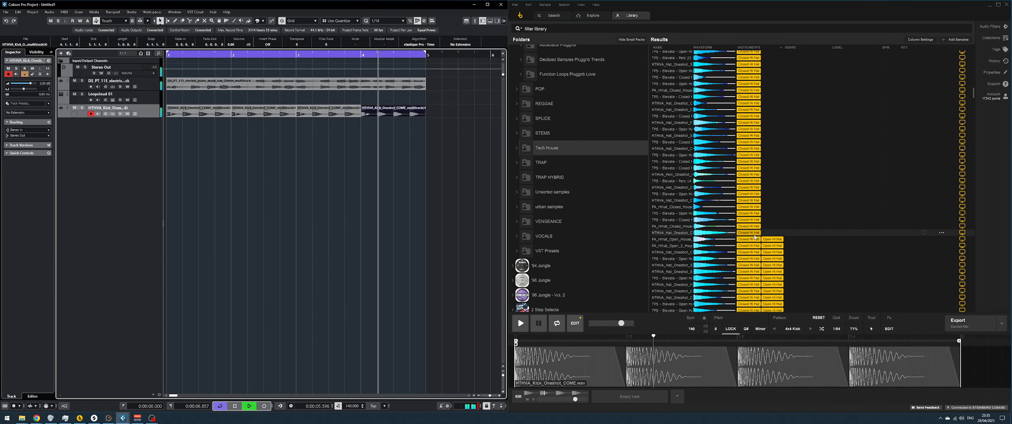
left_click(332, 274)
key("space")
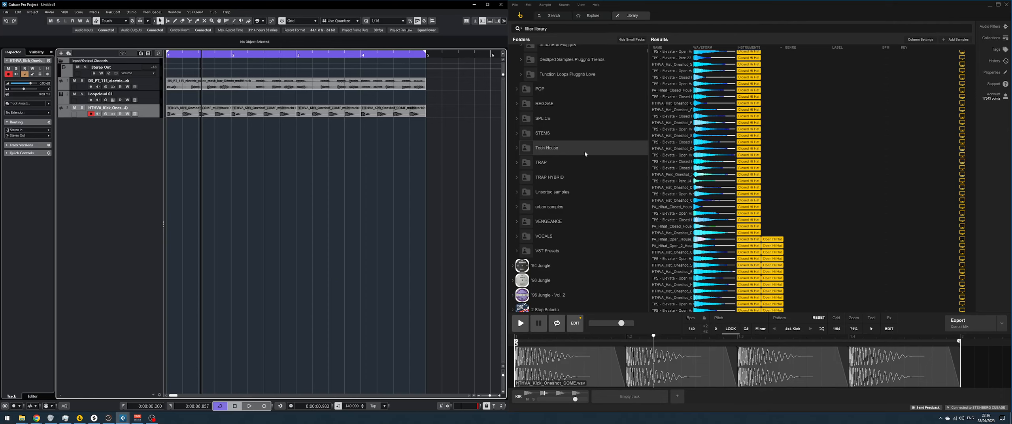
Step: Load the TPS - Elevate - Clap 06 sample and replace its pattern with the Simple Snare preset from Essential Starters
scroll(707, 214, "down", 10)
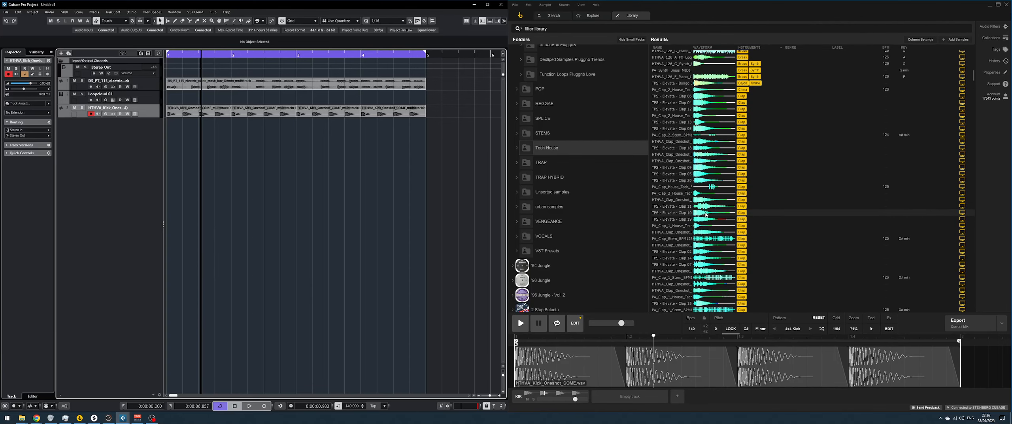
left_click(679, 97)
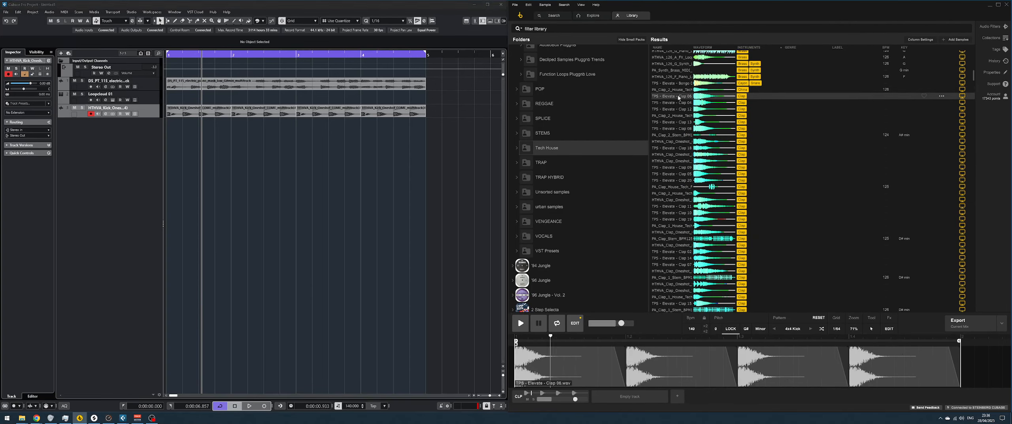
left_click(817, 318)
left_click(793, 329)
mouse_move(814, 250)
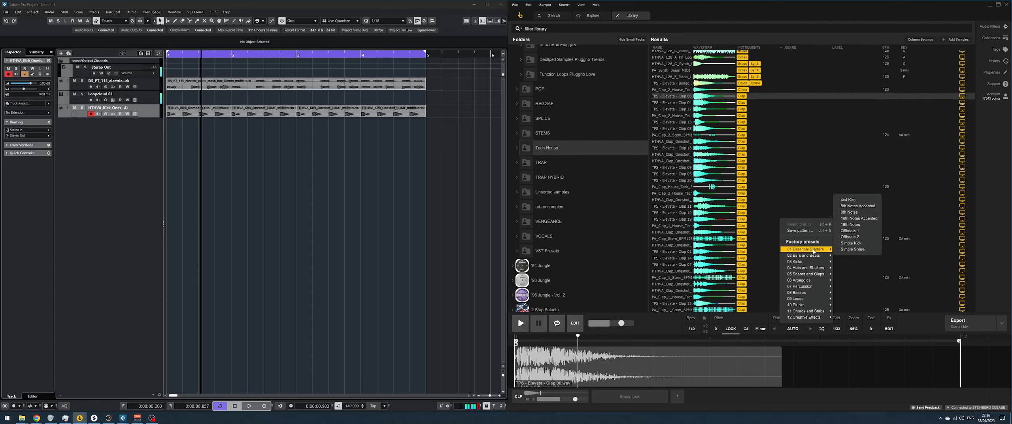
left_click(843, 249)
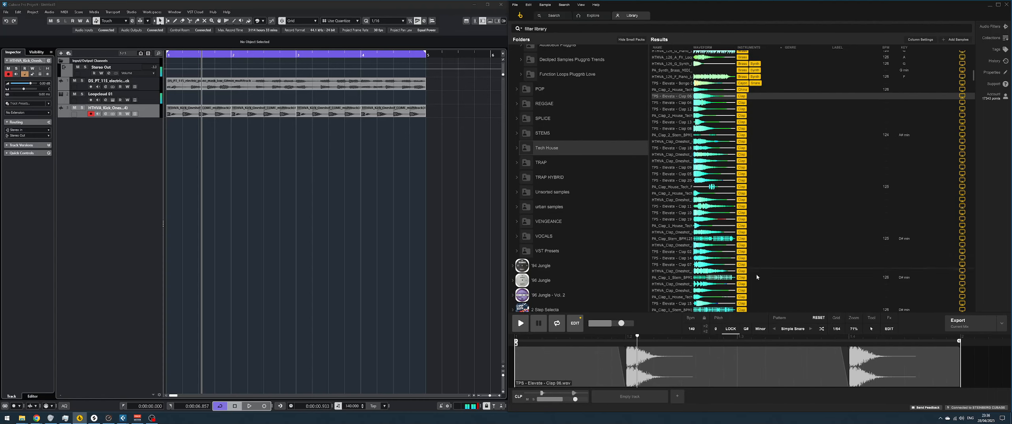
Step: Play the project from the start, compare claps 04 and 12, select Clap 04 and slightly lower the preview volume
left_click(258, 256)
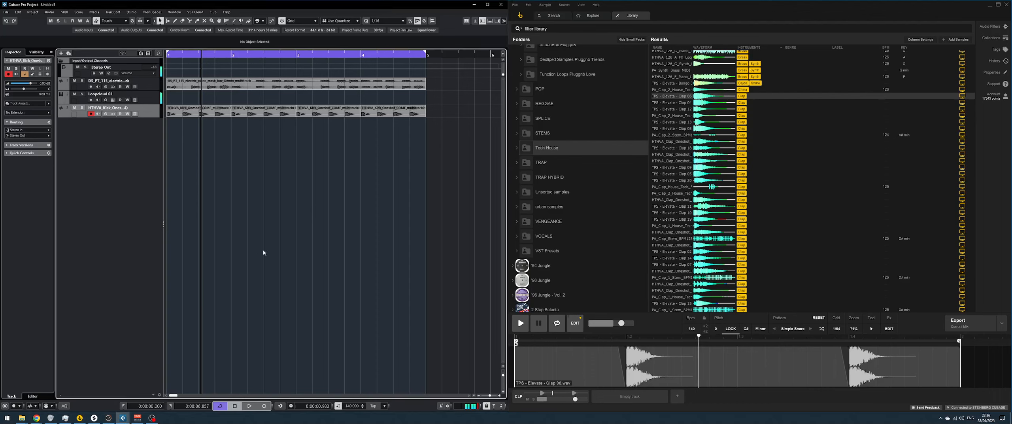
key("KP_Decimal")
key("space")
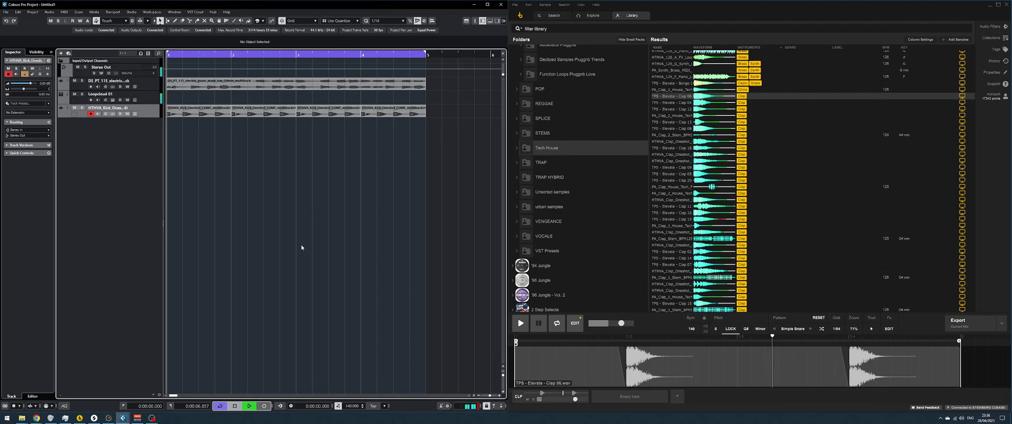
left_click(685, 102)
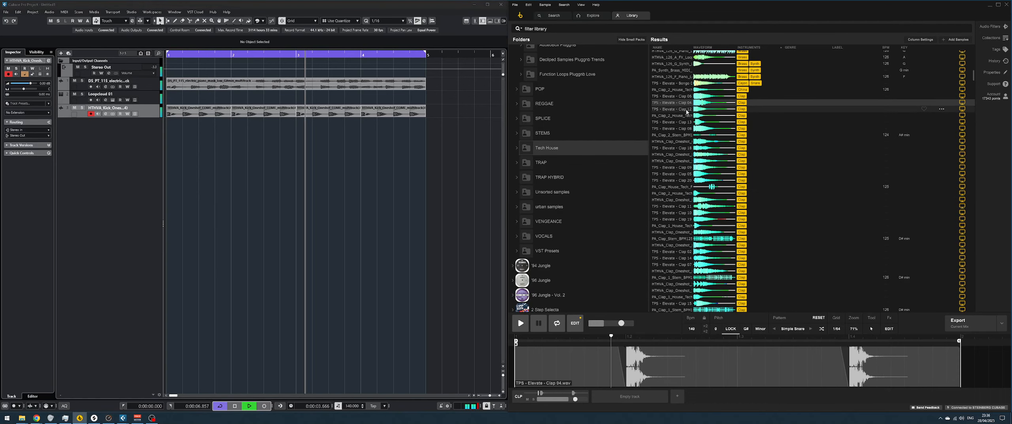
left_click(687, 110)
left_click(687, 103)
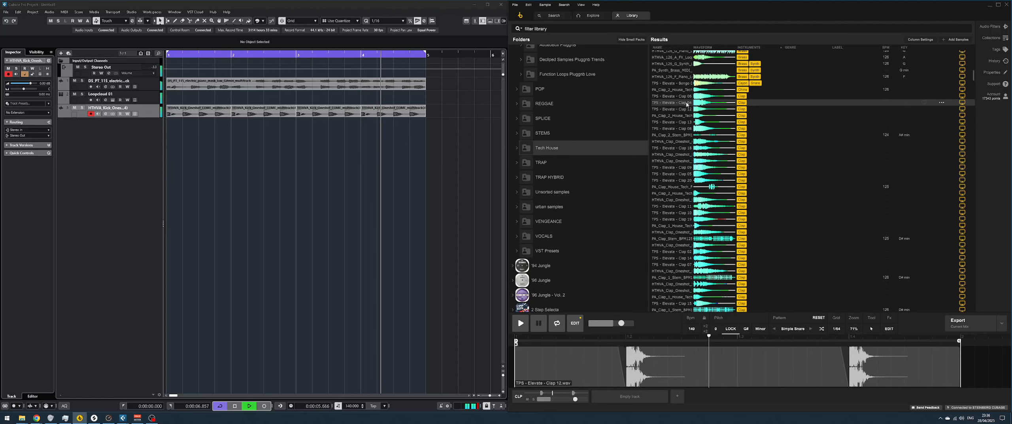
mouse_move(622, 323)
left_mouse_down()
mouse_move(605, 324)
mouse_move(620, 325)
left_mouse_up()
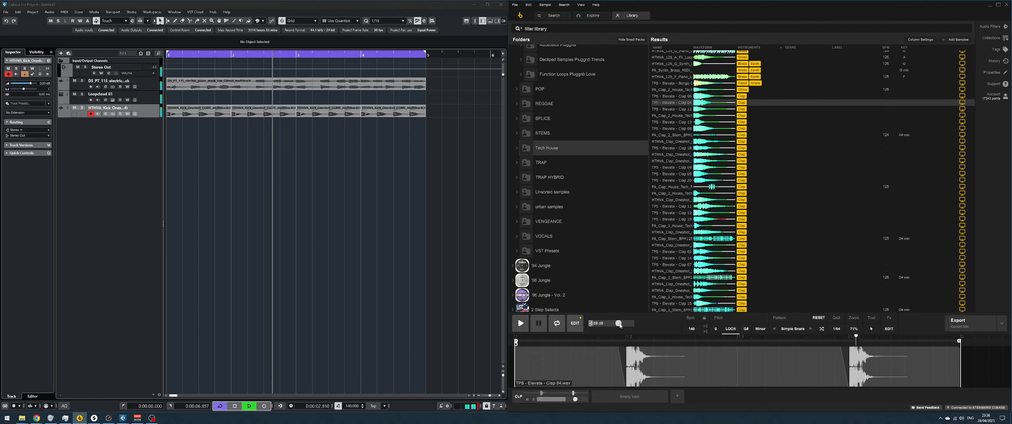
Step: Export the Clap 04 pattern to a new Cubase track at bar 1 and duplicate it three times to fill four bars
left_click(979, 323)
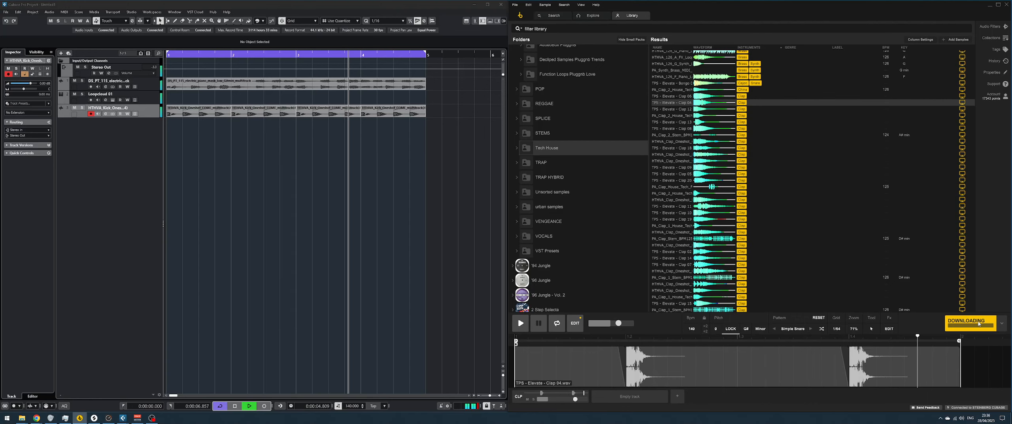
left_click_drag(622, 256, 174, 124)
left_click(200, 129)
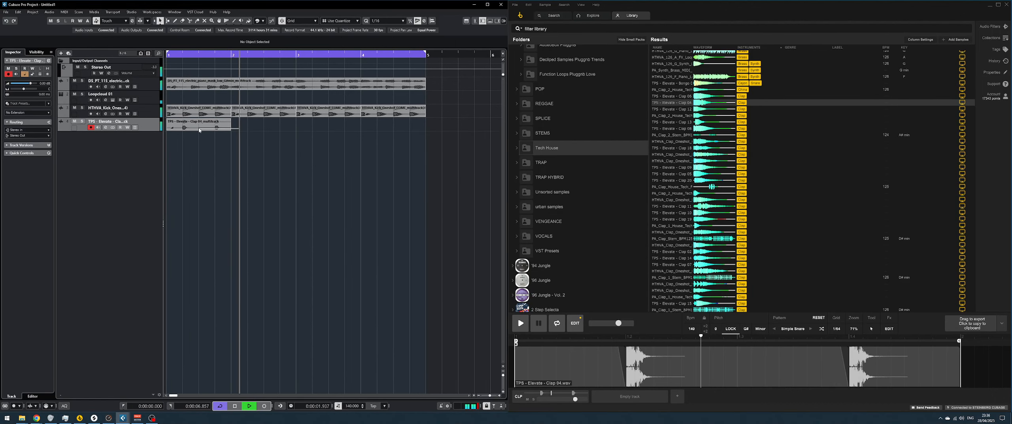
key("ctrl+d")
key("ctrl+d")
key("ctrl+d")
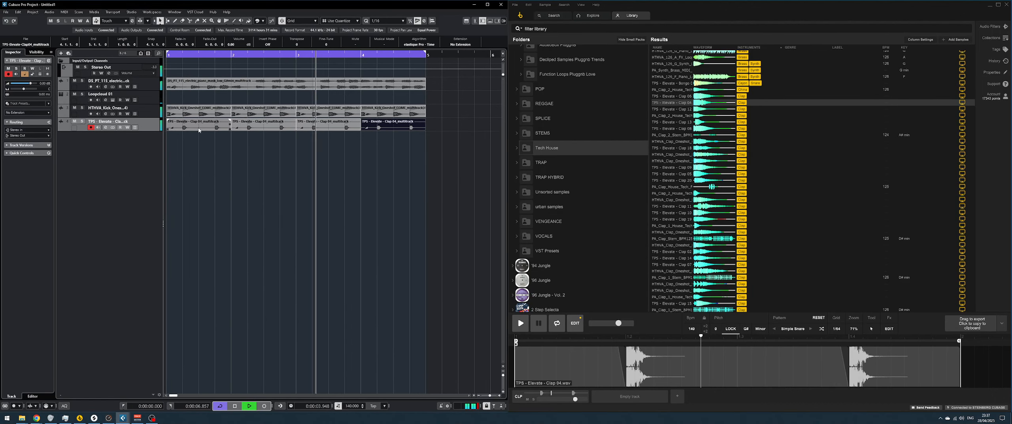
Step: Reduce the pre-gain in the clap track's channel settings and close them
left_click(105, 128)
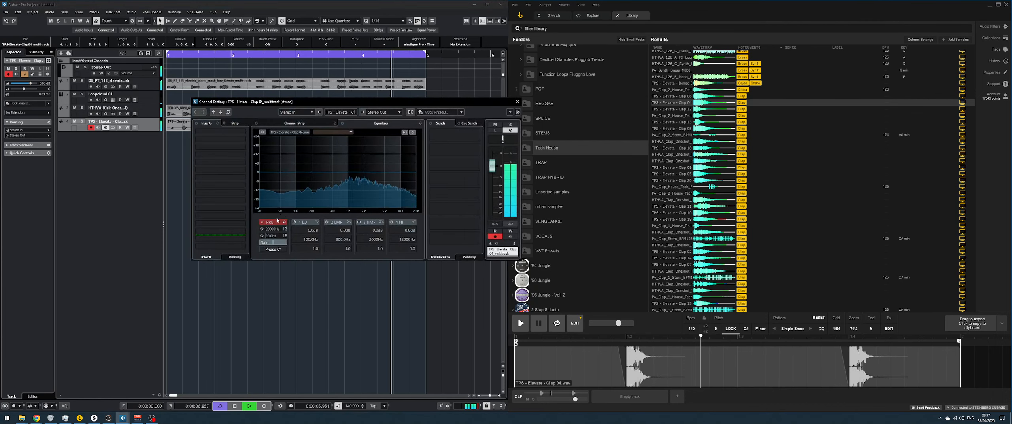
scroll(276, 242, "down", 4)
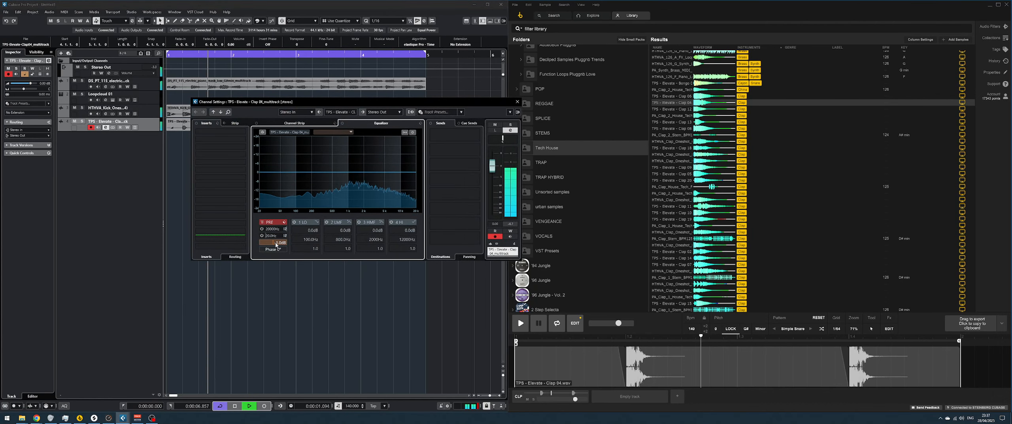
left_click(517, 101)
Step: Load the PA_HHat_Closed house one-shot from the Tech House folder and apply the Offbeats 1 preset from Essential Starters
scroll(773, 215, "down", 10)
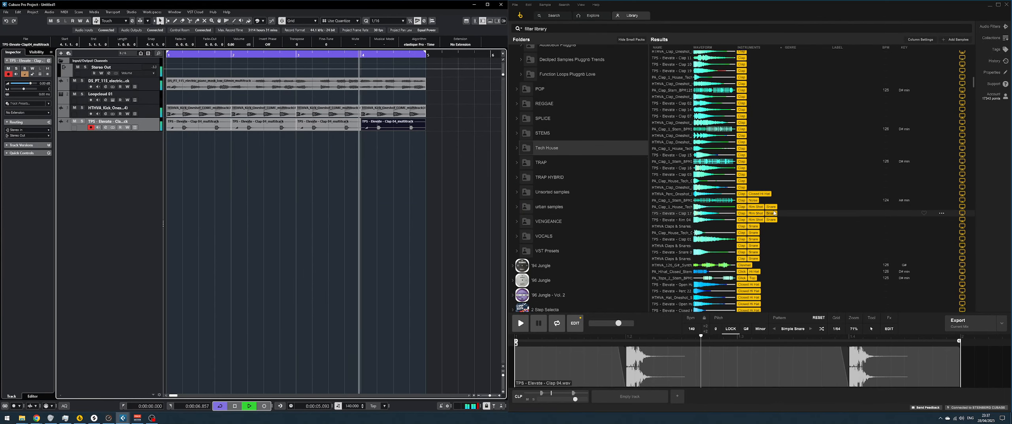
scroll(773, 211, "down", 10)
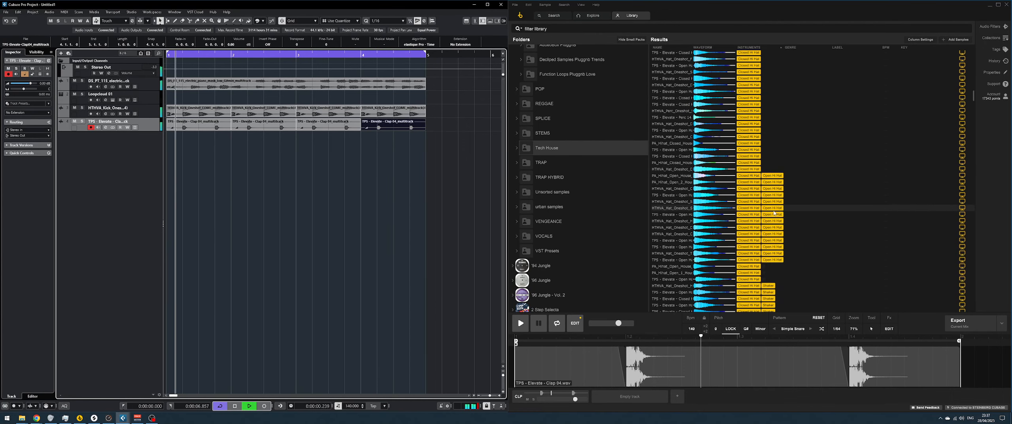
left_click(675, 144)
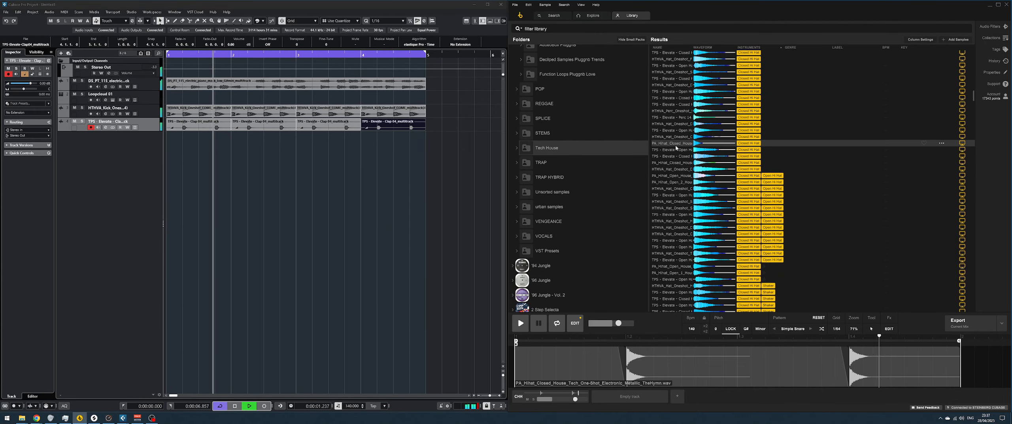
left_click(798, 328)
mouse_move(813, 248)
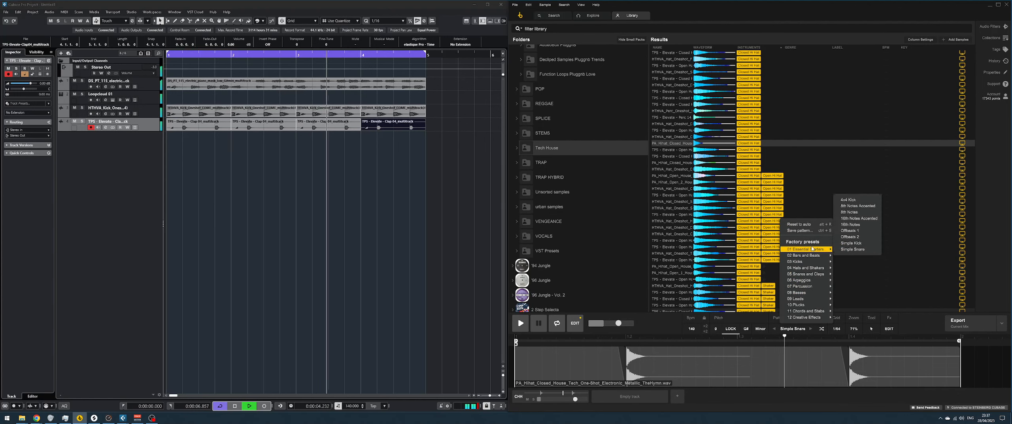
left_click(850, 231)
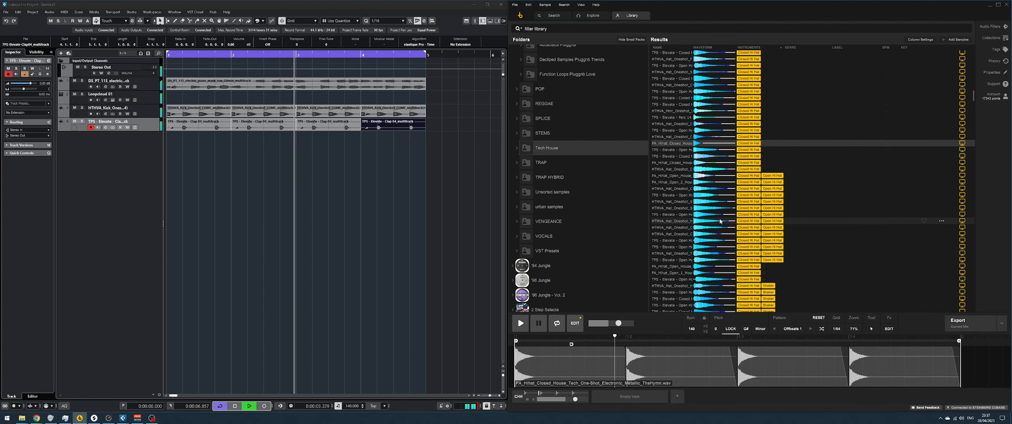
Step: Audition the closed and open hi-hat one-shots with the Offbeats 1 pattern and select HTHVA_Hat_Oneshot_COME_Closed_01
left_click(683, 150)
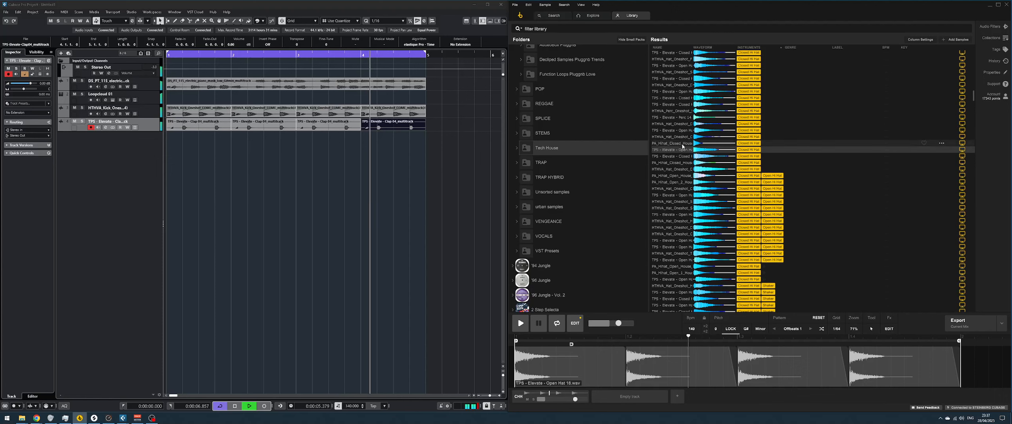
left_click(686, 157)
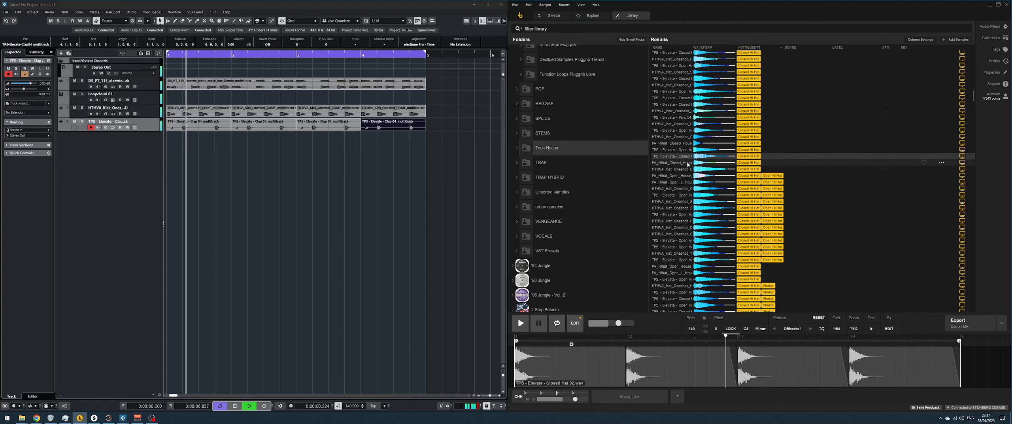
left_click(687, 163)
left_click(688, 169)
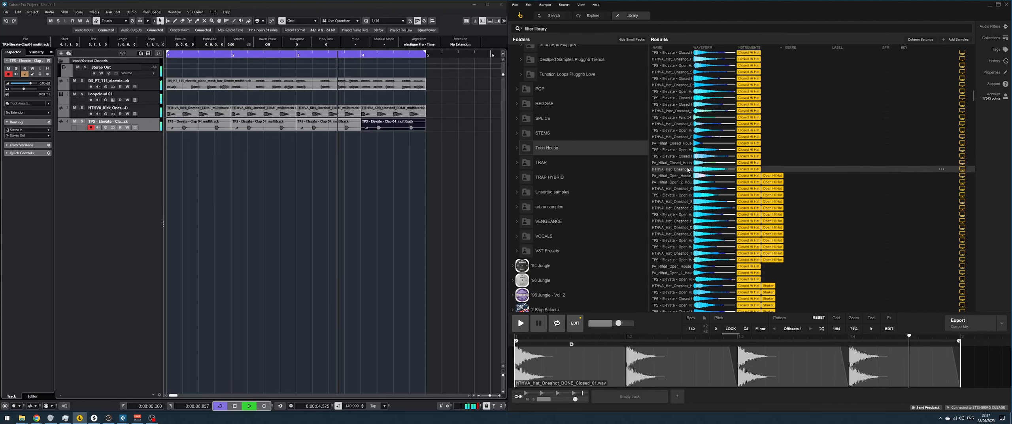
left_click(686, 176)
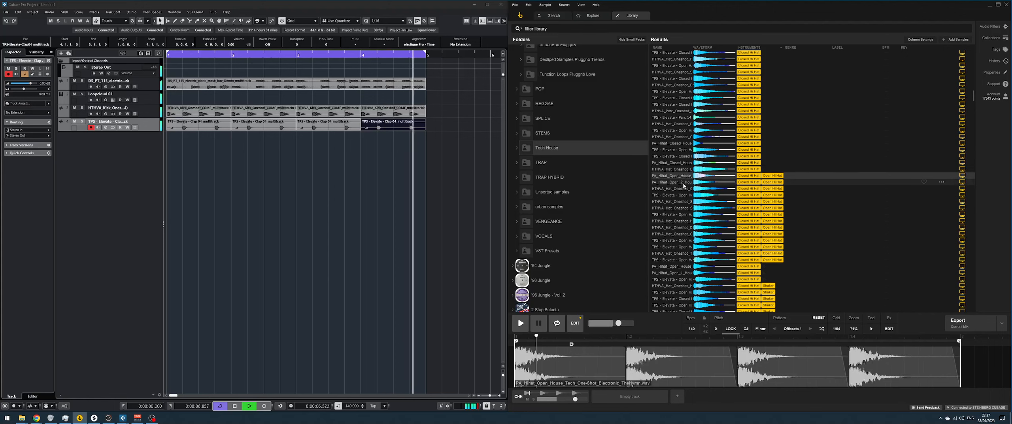
left_click(683, 183)
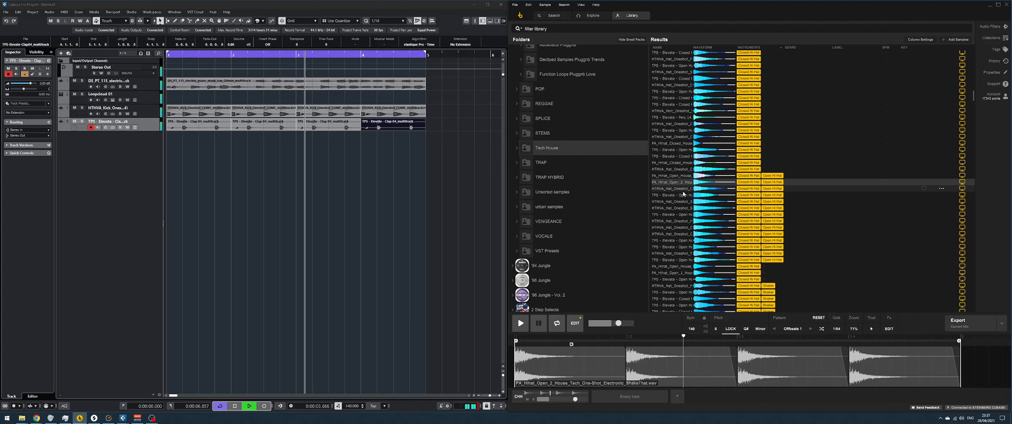
left_click(685, 190)
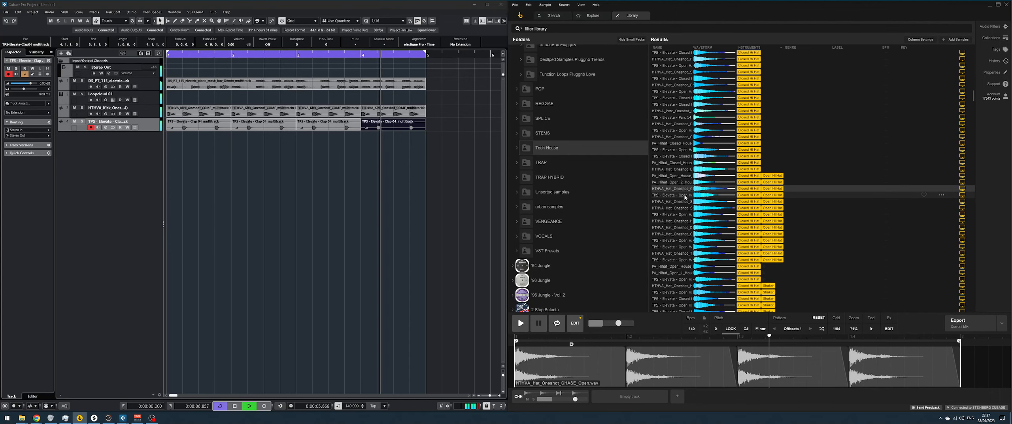
left_click(685, 196)
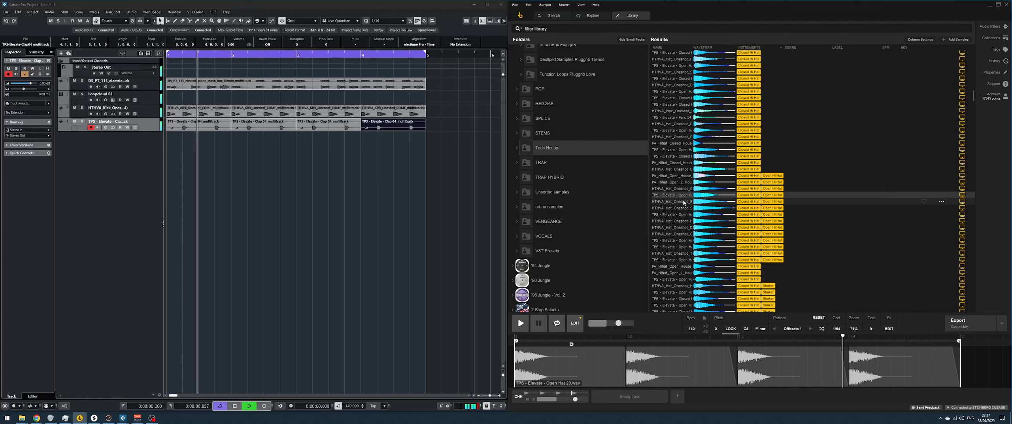
left_click(684, 202)
left_click(683, 213)
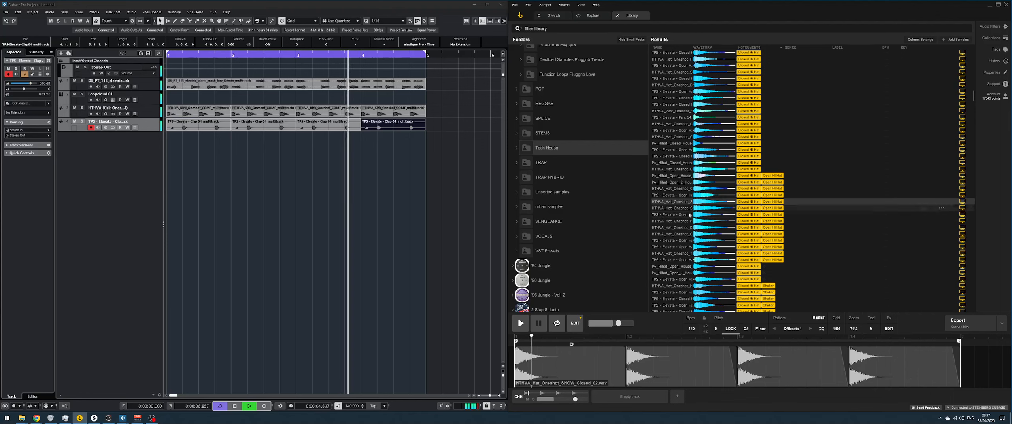
left_click(687, 221)
left_click(687, 228)
left_click(688, 234)
left_click(688, 240)
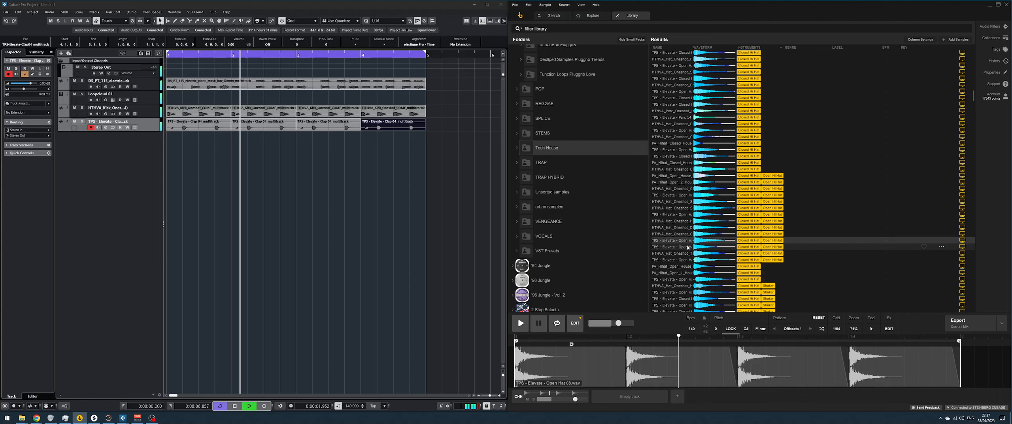
left_click(687, 247)
left_click(688, 234)
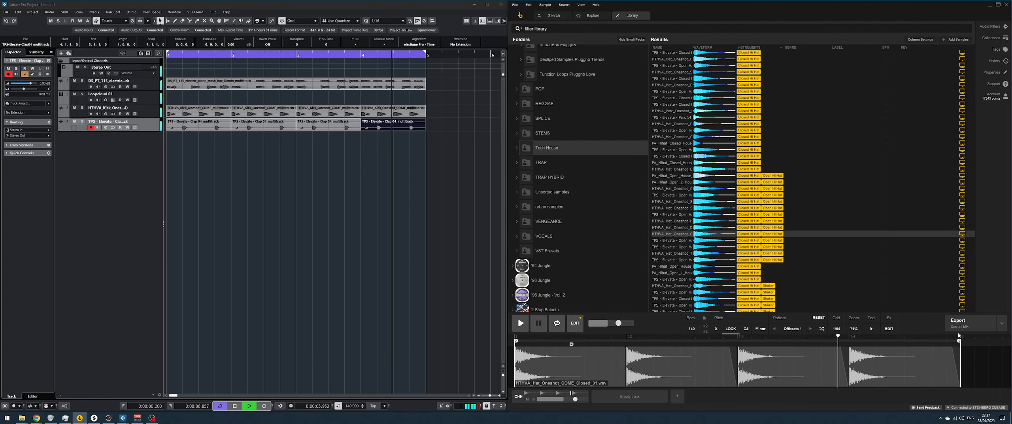
Step: Export the COME_Closed_01 hat pattern to a new Cubase track at bar 1 and duplicate it three times to fill four bars
left_click_drag(973, 325, 168, 146)
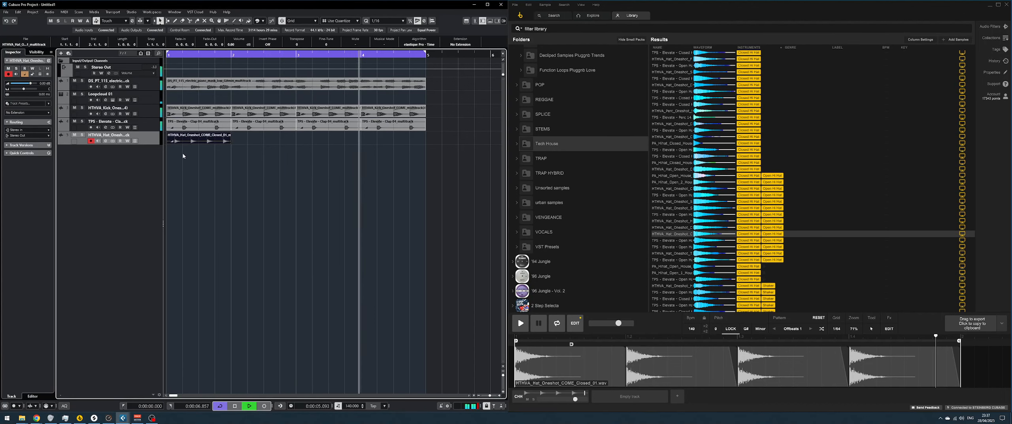
key("ctrl+d")
key("ctrl+d")
key("ctrl+d")
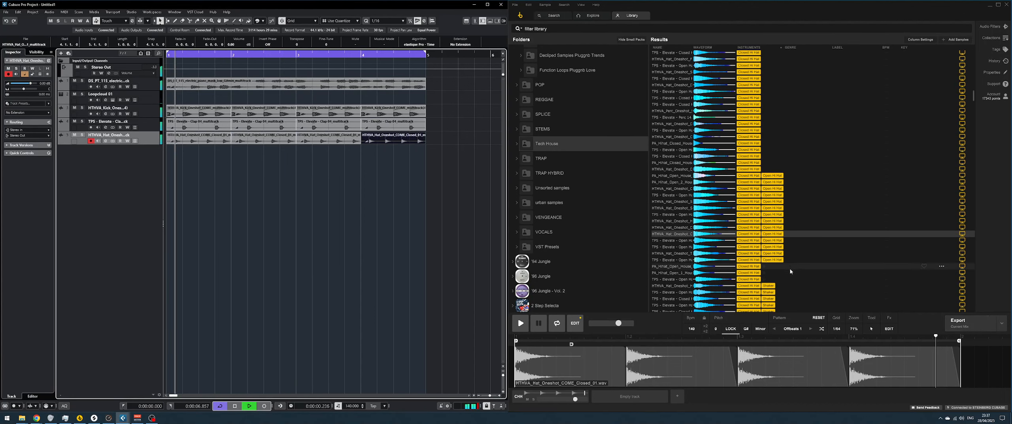
Step: Reset the pattern in Loopcloud, compare hi-hat loops in the Tech House folder and select HTHVA_126_FX_Loop_Pigments
left_click(818, 318)
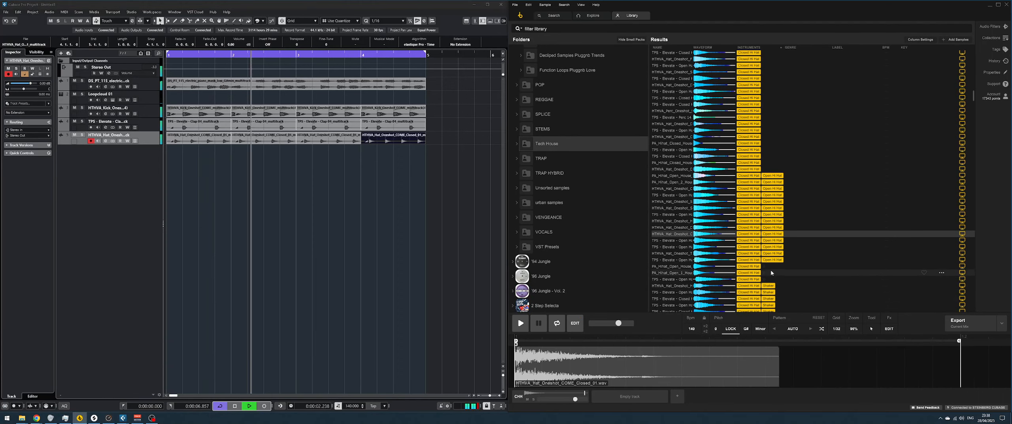
scroll(772, 272, "down", 5)
scroll(771, 272, "down", 15)
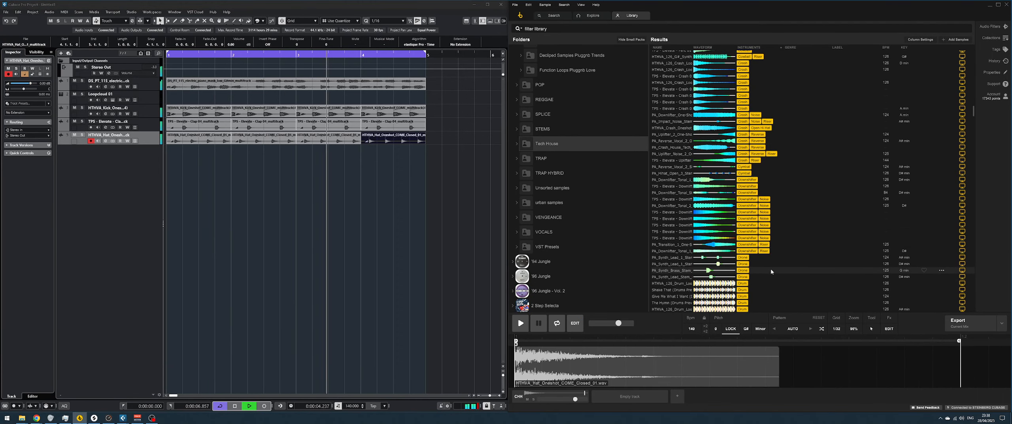
scroll(772, 258, "down", 2)
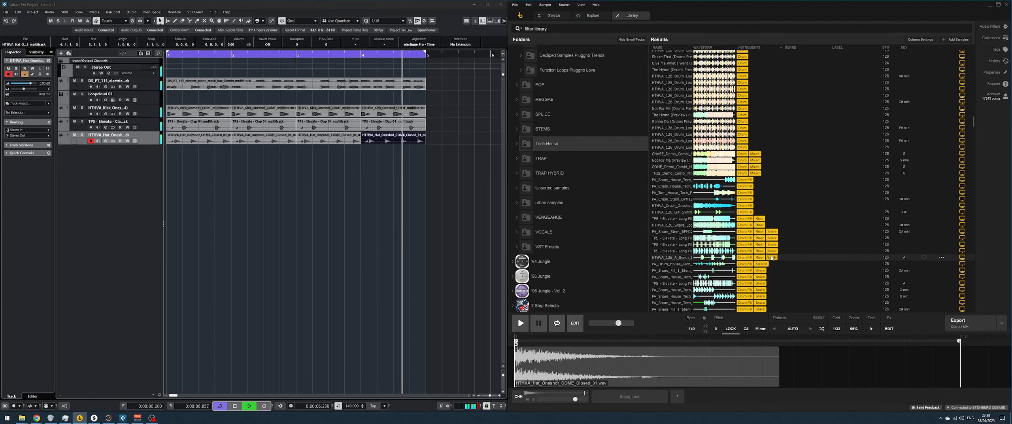
scroll(772, 258, "down", 12)
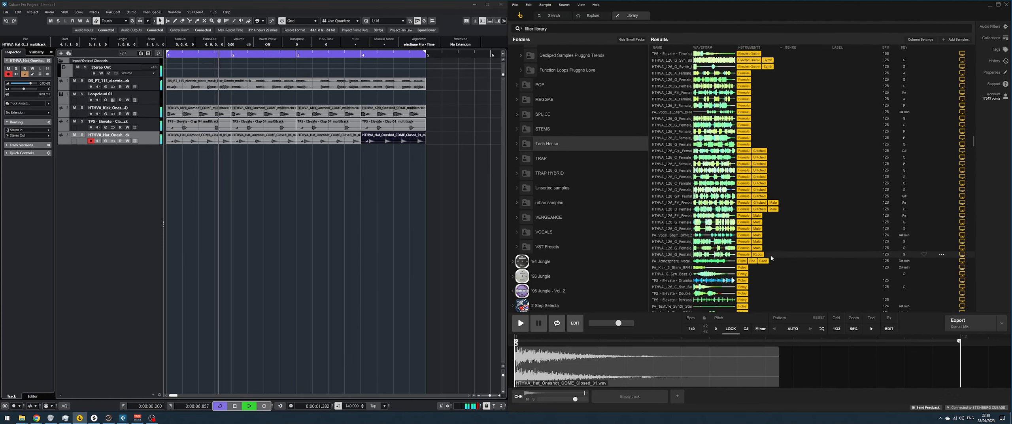
scroll(771, 258, "down", 12)
left_click(717, 217)
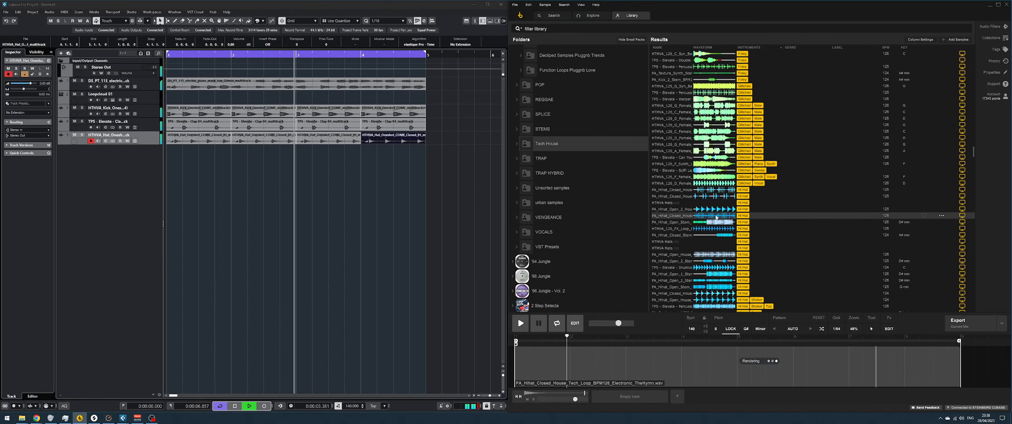
left_click(723, 254)
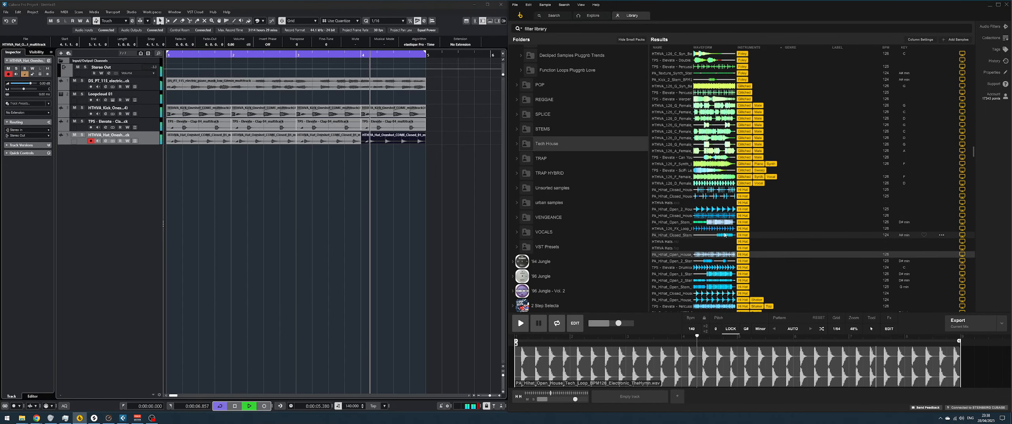
left_click(717, 229)
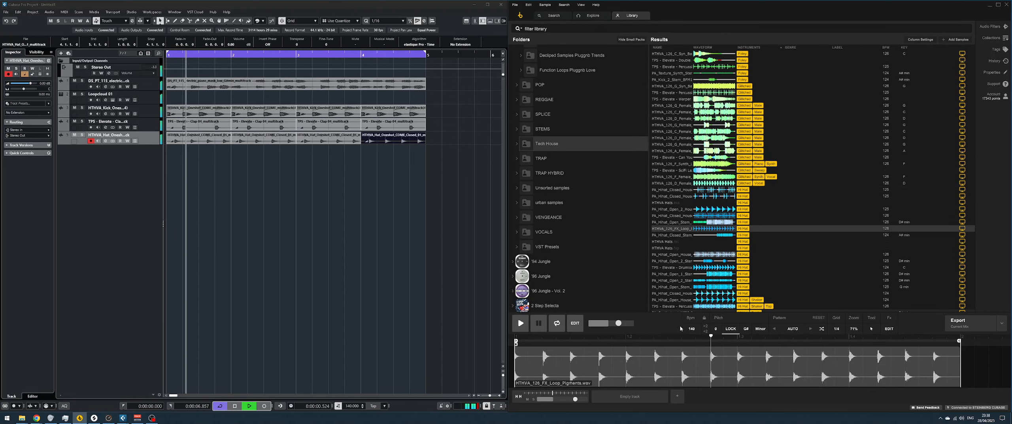
Step: Export the Pigments loop to a new Cubase track at bar 1 and duplicate it three times to fill four bars
mouse_move(964, 323)
left_mouse_down()
mouse_move(420, 229)
mouse_move(166, 156)
left_mouse_up()
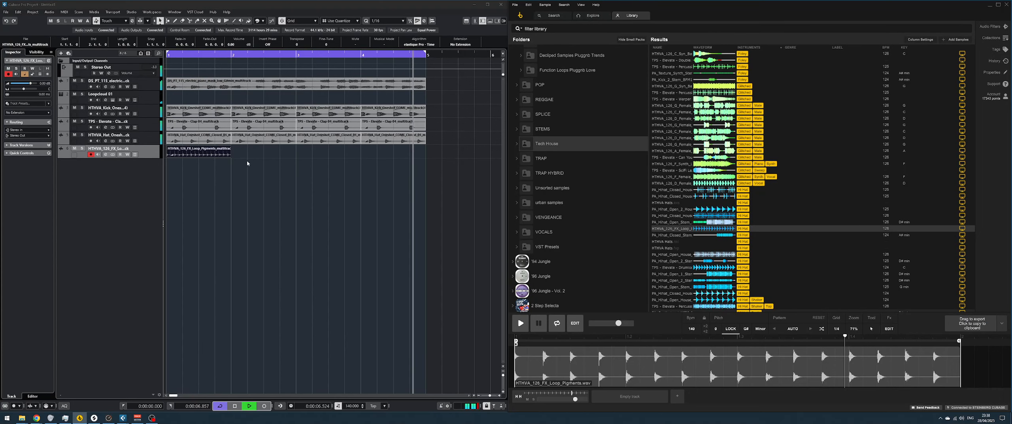
key("ctrl+d")
key("ctrl+d")
key("ctrl+d")
Step: Reduce the pre-gain in the Pigments loop track's channel settings, then deselect all events
left_click(105, 154)
scroll(277, 243, "down", 4)
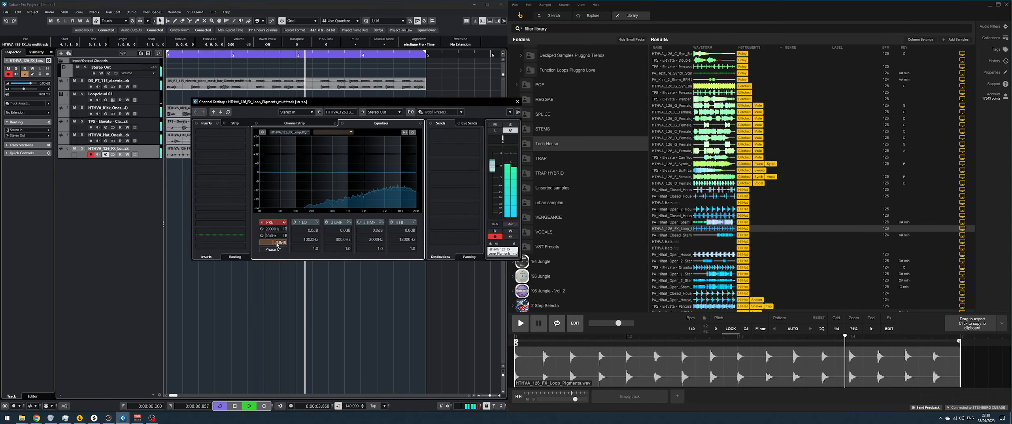
left_click(387, 321)
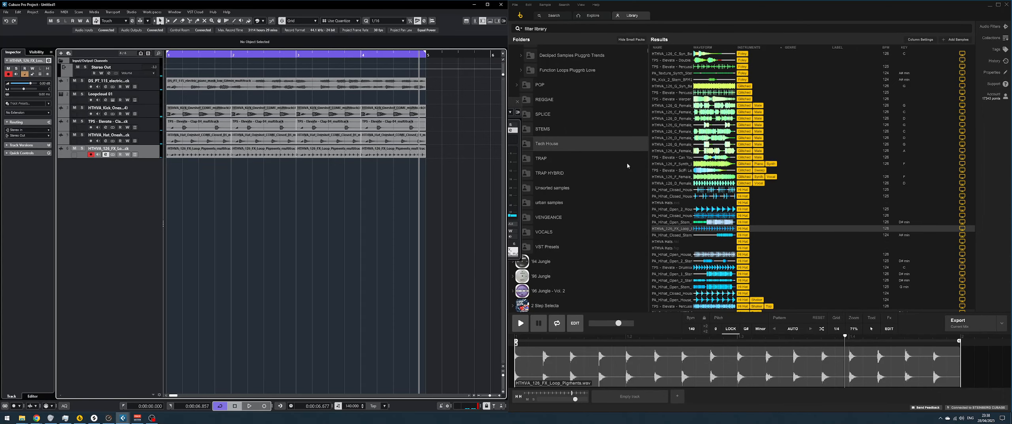
Step: Search Loopcloud's Vocal category, filter the results to Female and preview PMHS_Female_Vocal_Chop_1_G_DRY
left_click(556, 18)
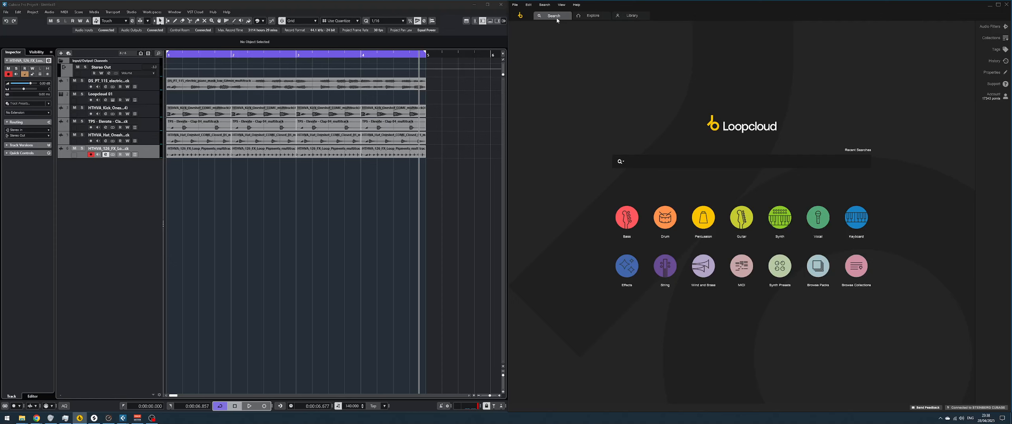
left_click(818, 227)
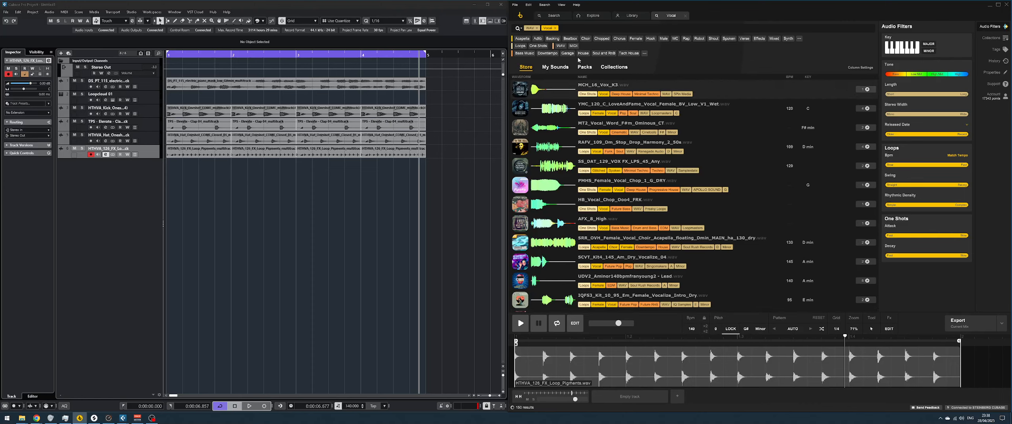
left_click(641, 39)
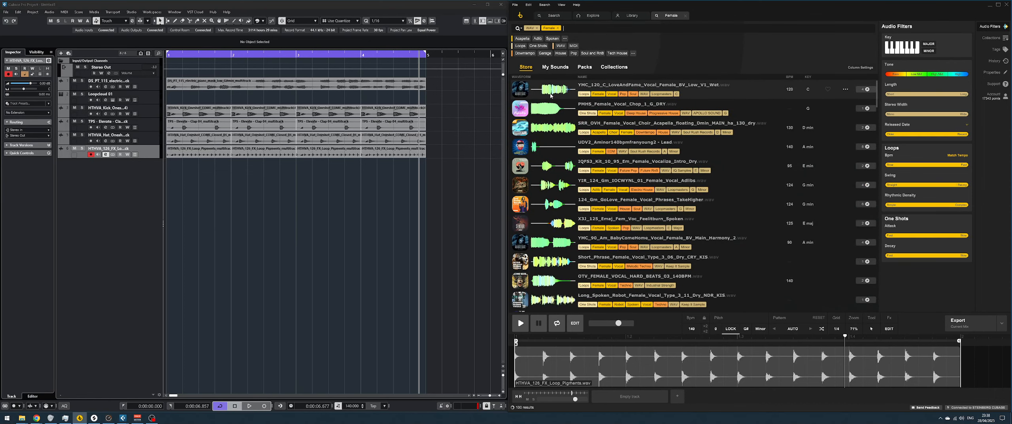
left_click(553, 116)
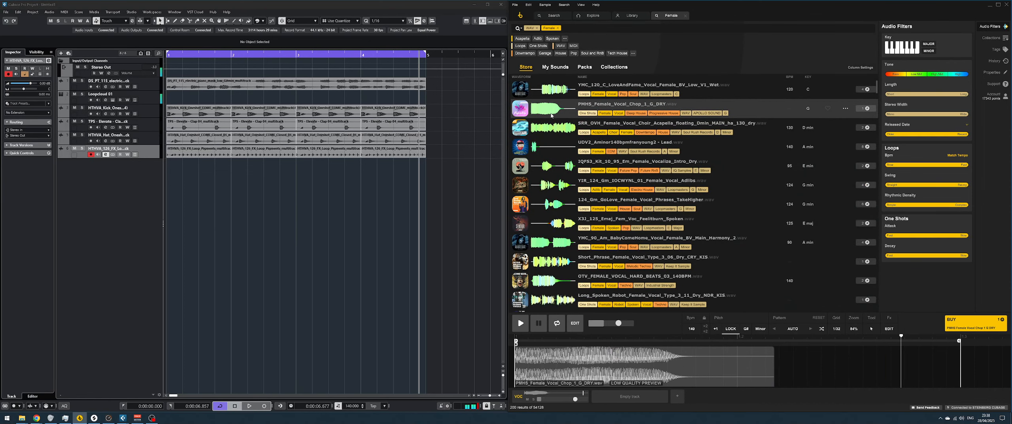
Step: Play the Cubase beat from the start and audition the Acapella_Floating choir, BabyComeHome harmony and Short_Phrase type 3 vocals in Loopcloud against it
left_click(273, 227)
key("KP_Decimal")
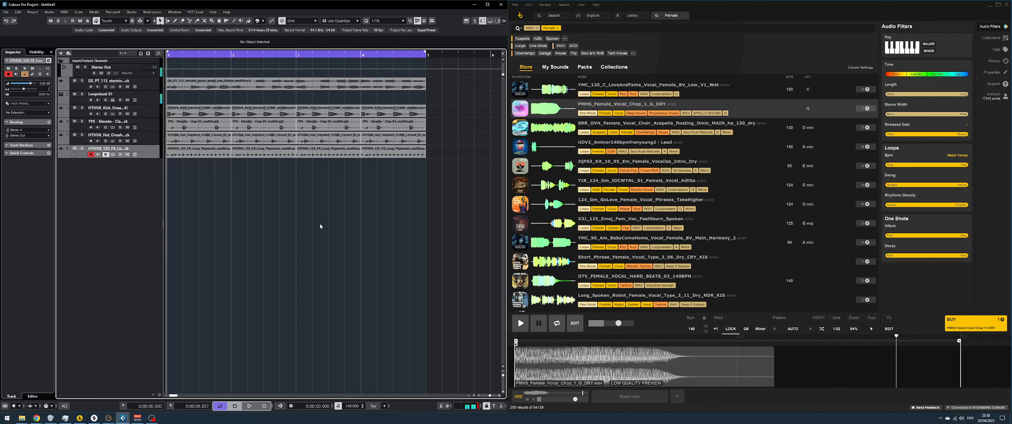
key("space")
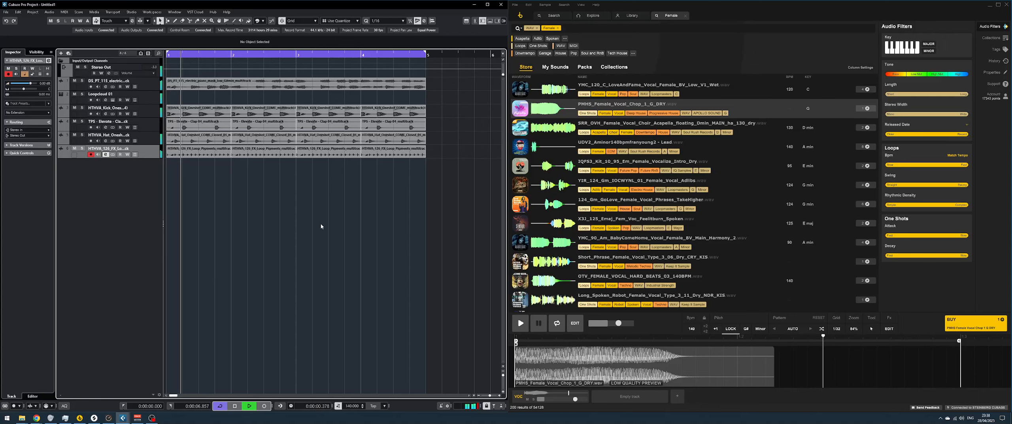
left_click(567, 129)
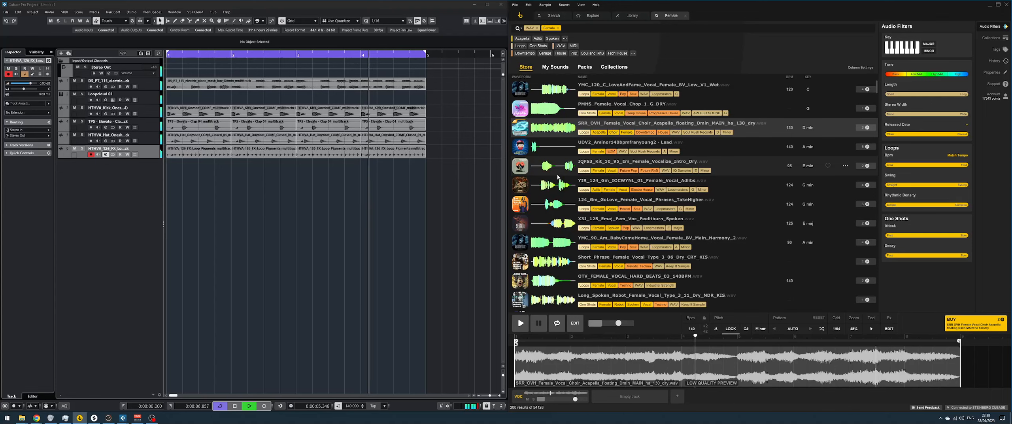
left_click(558, 242)
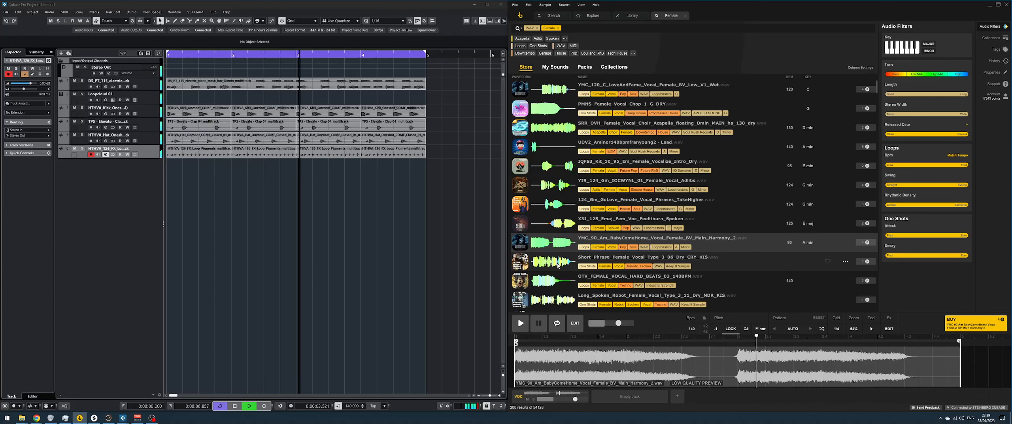
left_click(559, 265)
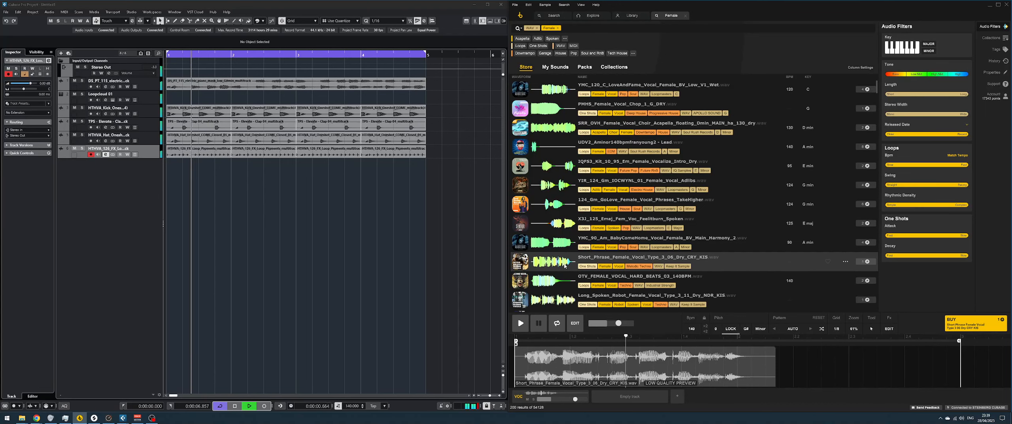
Step: Audition the OTV_FEMALE_VOCAL_HARD_BEATS_03, VR_TTVH_130_Wet_Female_Vocal_Stem_08 and SVMT_122_Dm_Female_Vocal_107_Dry samples over the beat
left_click(562, 280)
scroll(561, 273, "down", 3)
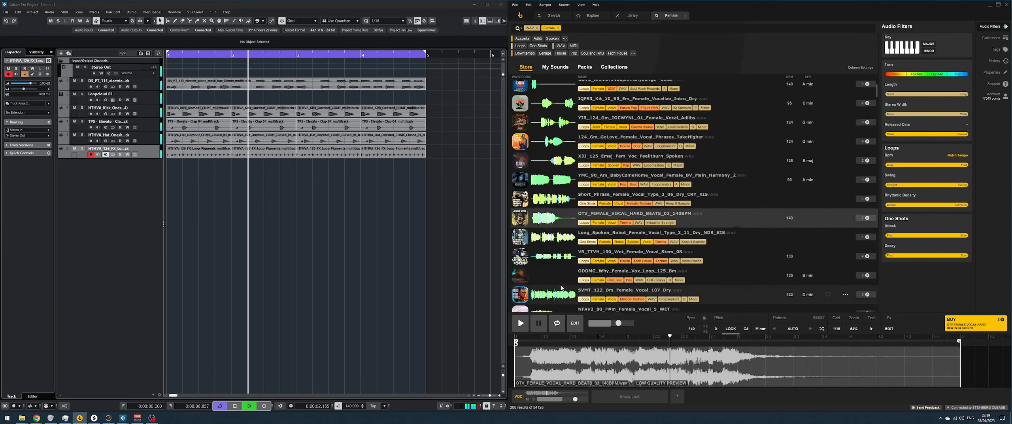
left_click(561, 258)
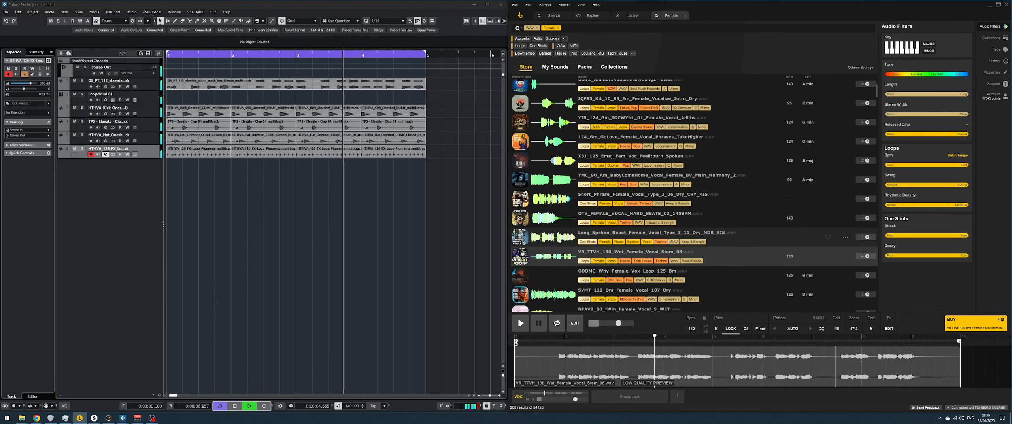
left_click(569, 295)
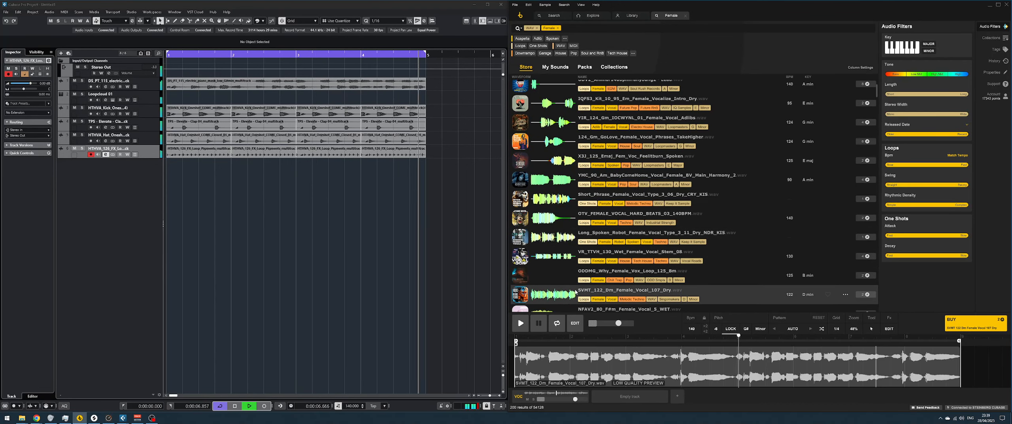
Step: Audition the NFAV2_80 Vocal_5_WET, DALEDALEDALE2 spoken, We_Live_This_Life_Harmony_3 and SS_ADH For_This_Em vocals over the beat
scroll(576, 292, "down", 3)
scroll(569, 257, "down", 3)
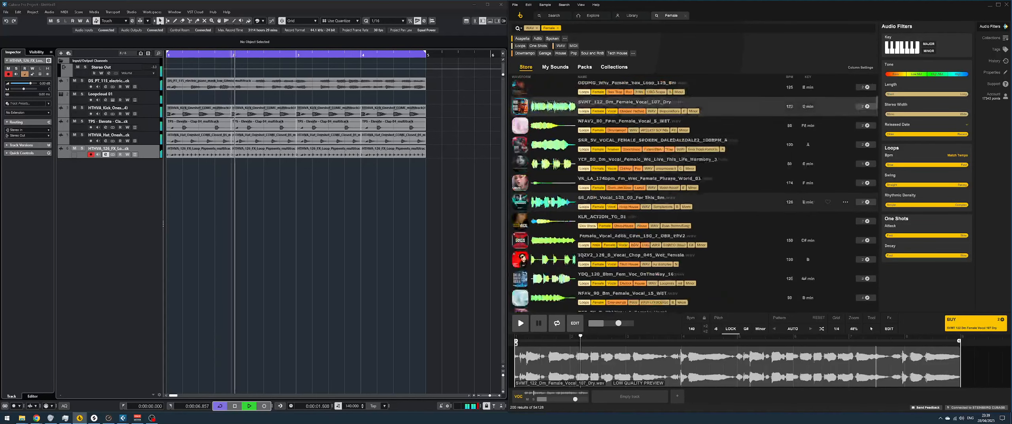
left_click(550, 189)
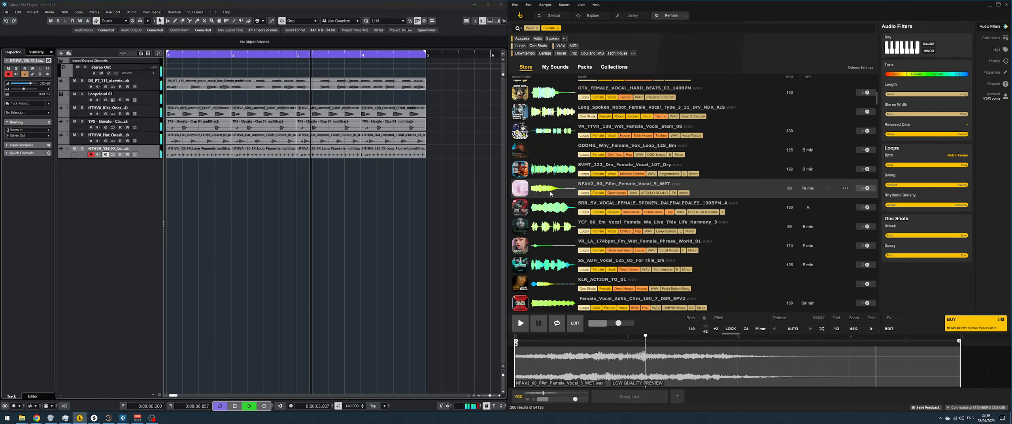
left_click(553, 208)
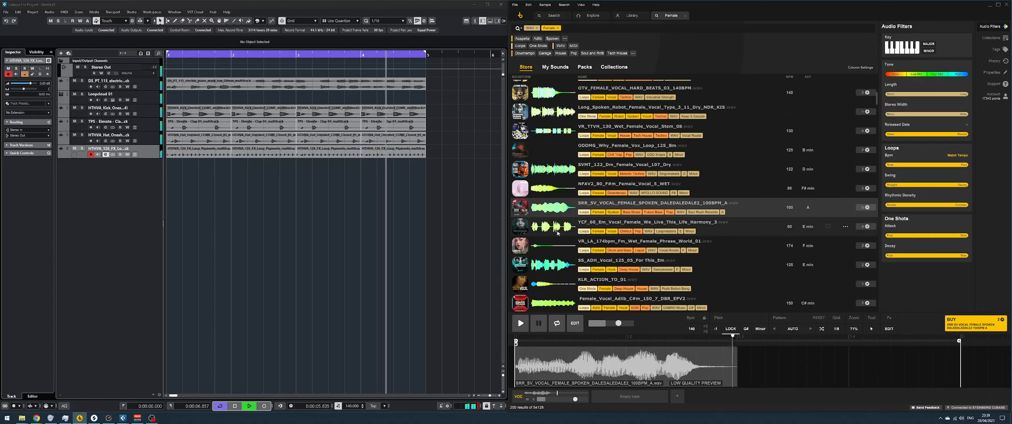
left_click(555, 232)
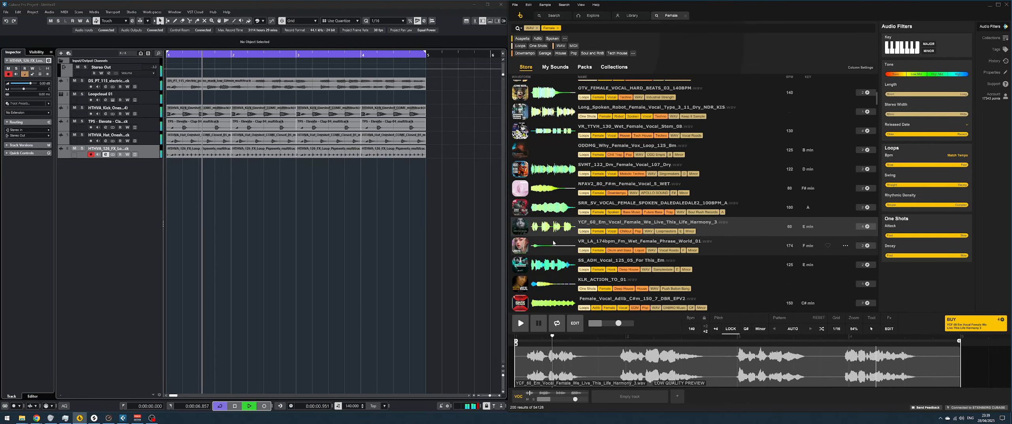
left_click(558, 270)
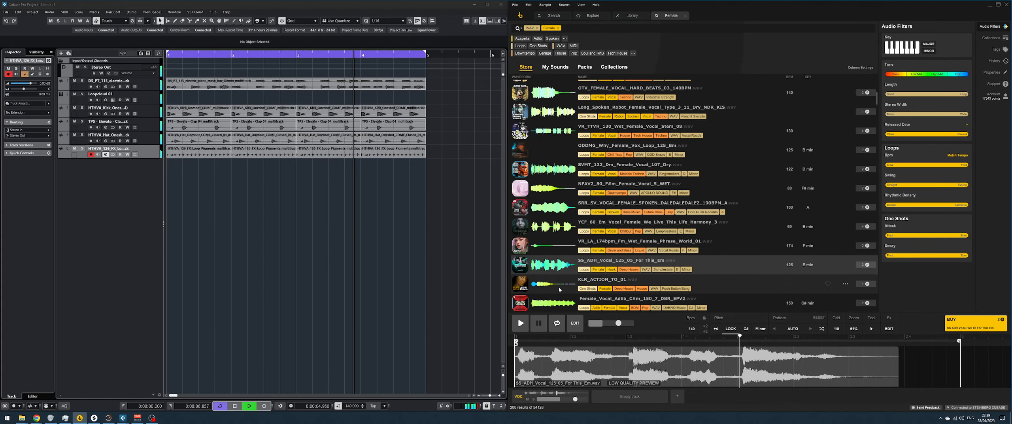
Step: Audition the Female_Vocal_Adlib_C#m_150, IQZV2_126_B_Vocal_Chop_045 and YDQ_120_Bbm_Fem_Voc_OnTheWay_16 samples over the beat, and stop playback
scroll(554, 237, "down", 3)
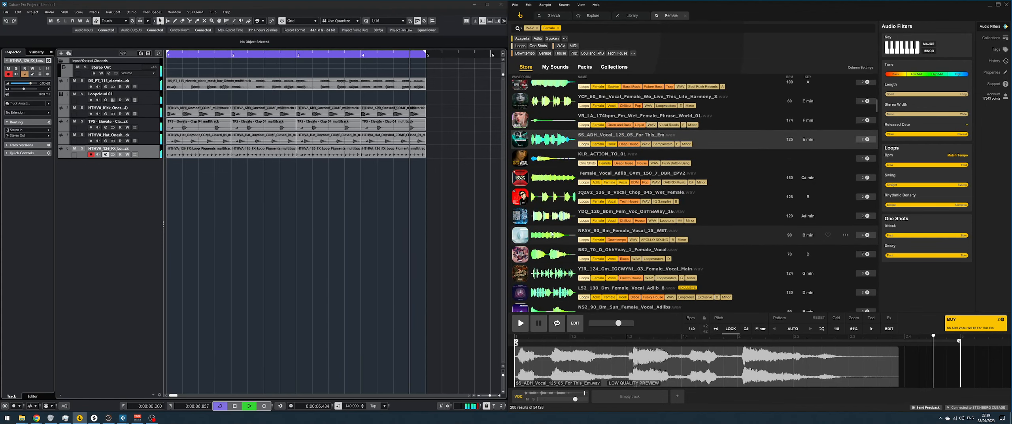
left_click(552, 180)
left_click(553, 203)
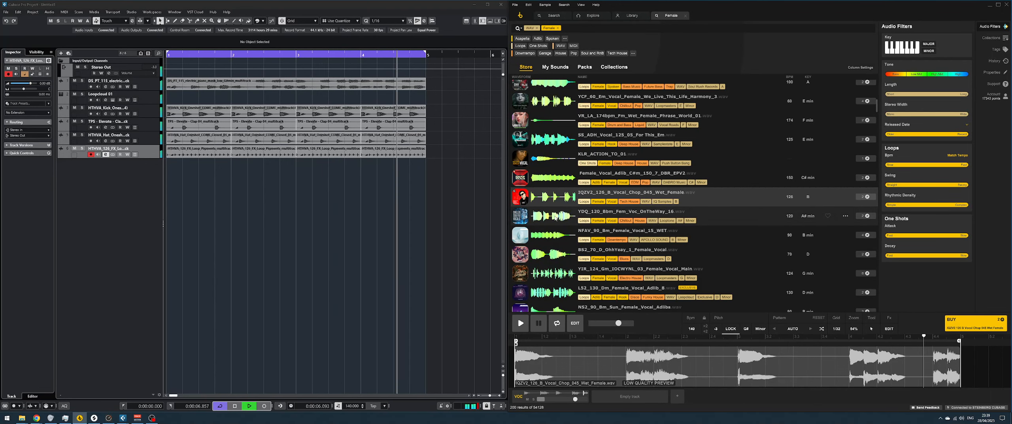
left_click(555, 217)
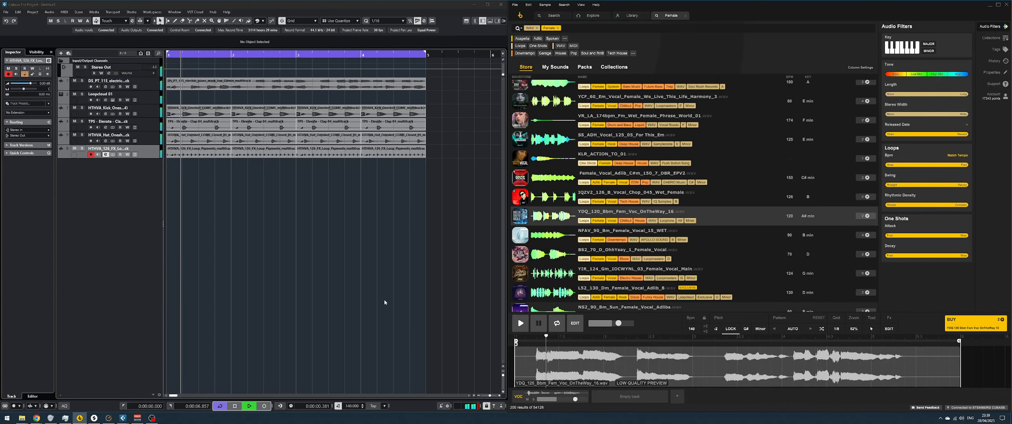
left_click(390, 272)
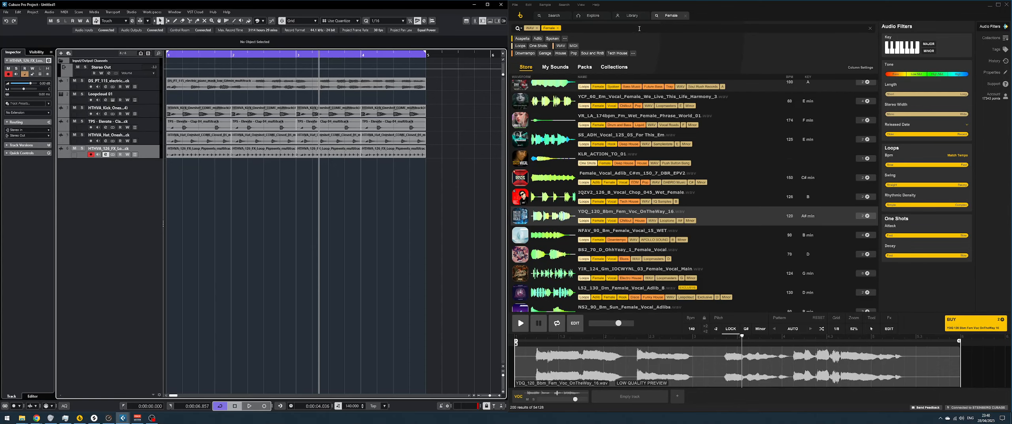
Step: Search Loopcloud's Guitar category, filter the results to Electric Guitar and preview SFZ_100_A#_Electric_Guitar_6
left_click(553, 16)
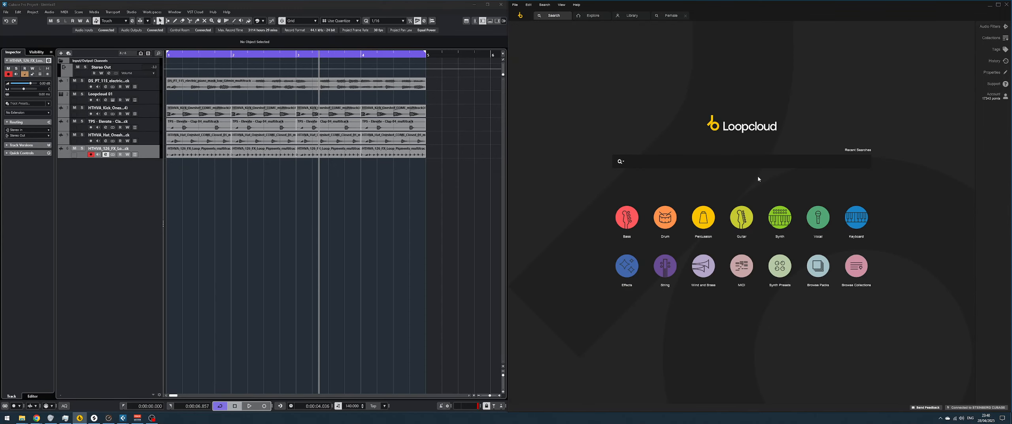
left_click(743, 220)
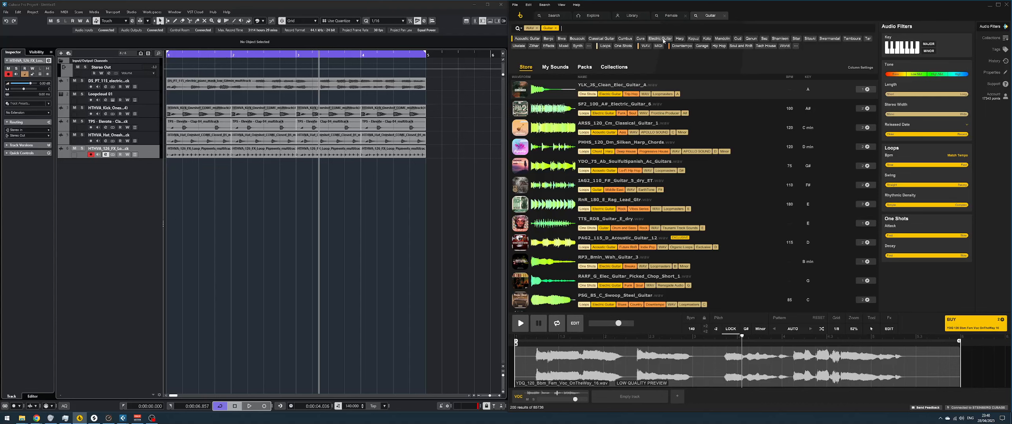
left_click(662, 38)
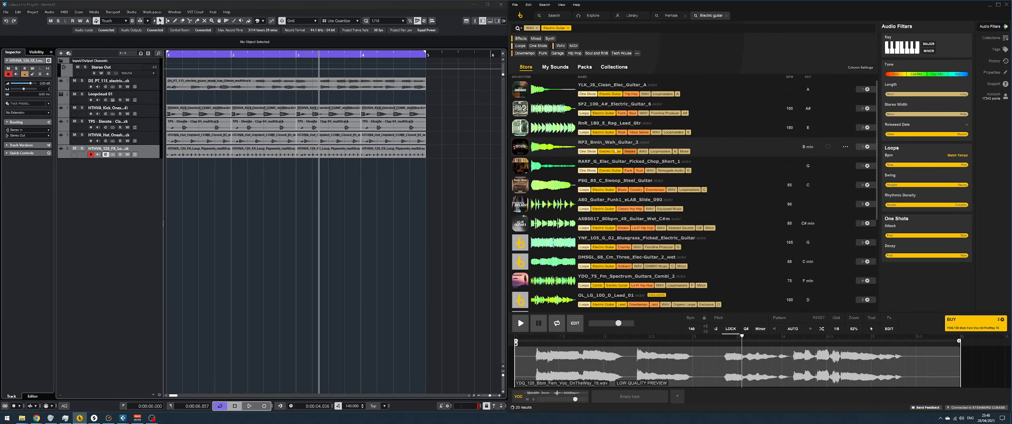
left_click(549, 112)
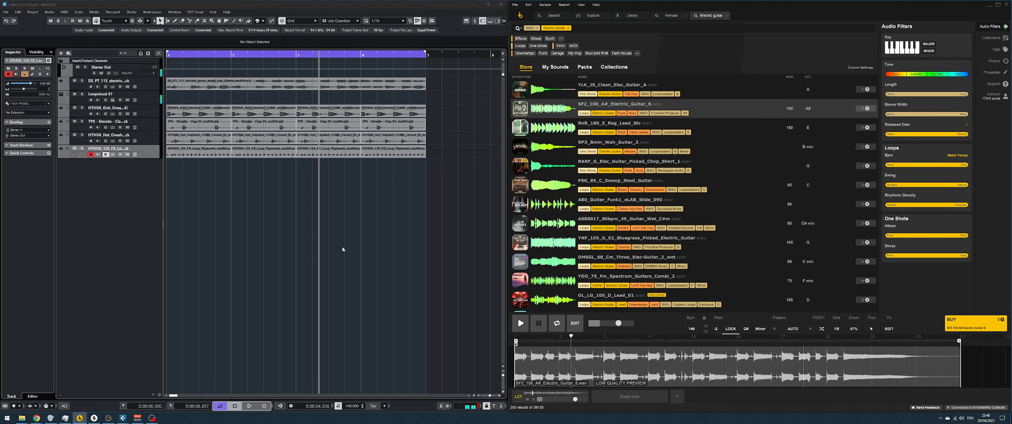
Step: Play the Cubase beat and audition the RnR_180_E_Rag_Lead_Gtr, RP3_Bmin_Wah_Guitar_3 and RARF_G_Elec_Guitar_Picked_Chop_Short_1 samples over it
left_click(342, 228)
key("space")
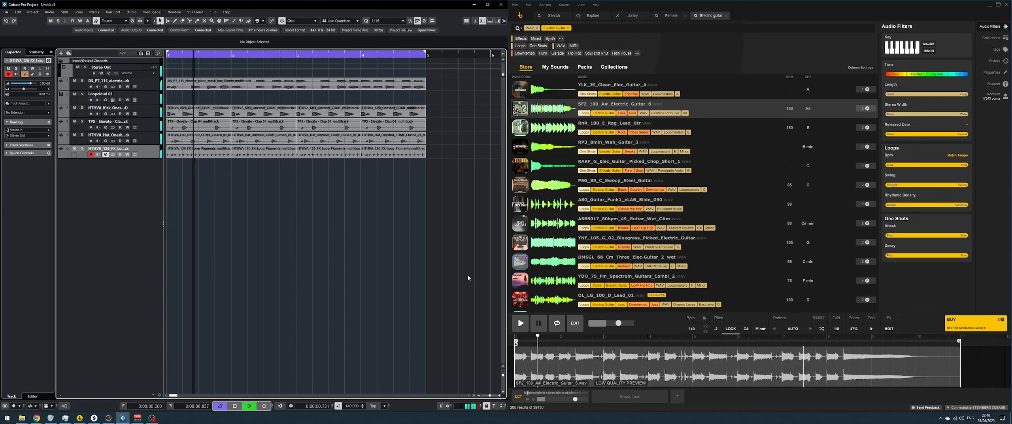
left_click(552, 136)
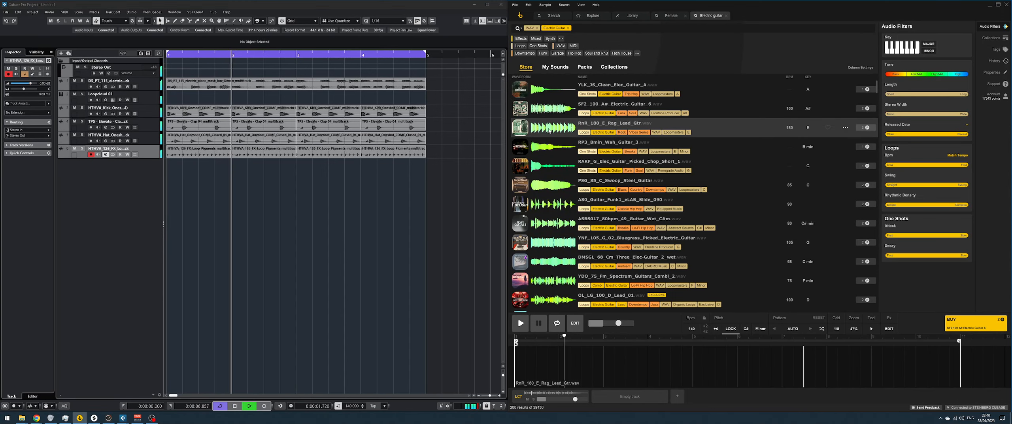
left_click(557, 148)
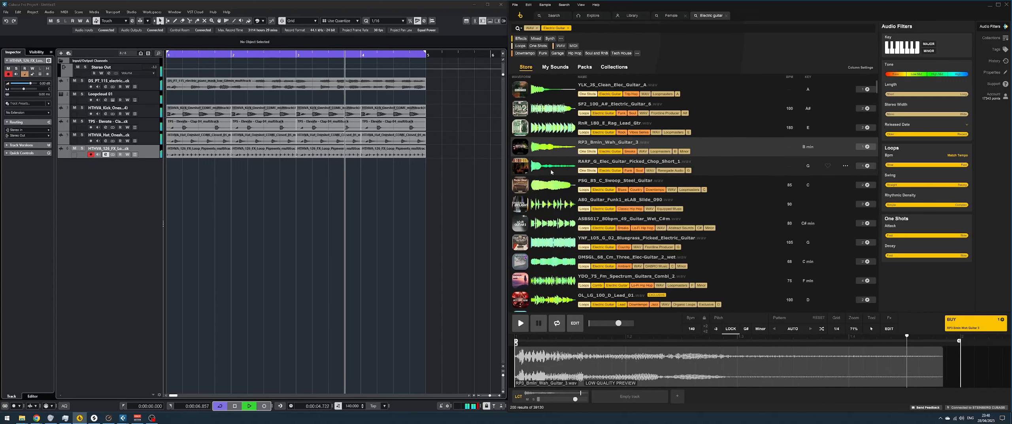
left_click(551, 168)
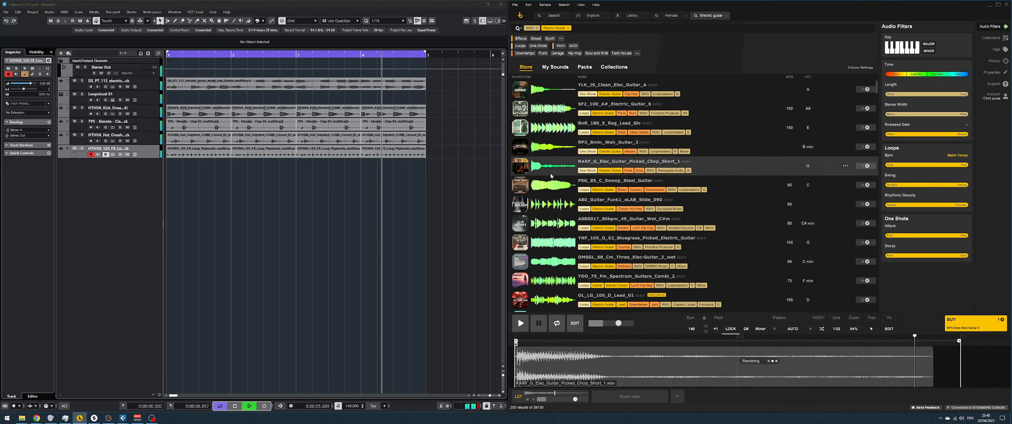
Step: Audition the eLAB_Slide_090, 49_Guitar_Wet_C#m, Three_Elec-Guitar_2_wet and Spectrum_Guitars_Combi_2 loops over the beat
left_click(553, 207)
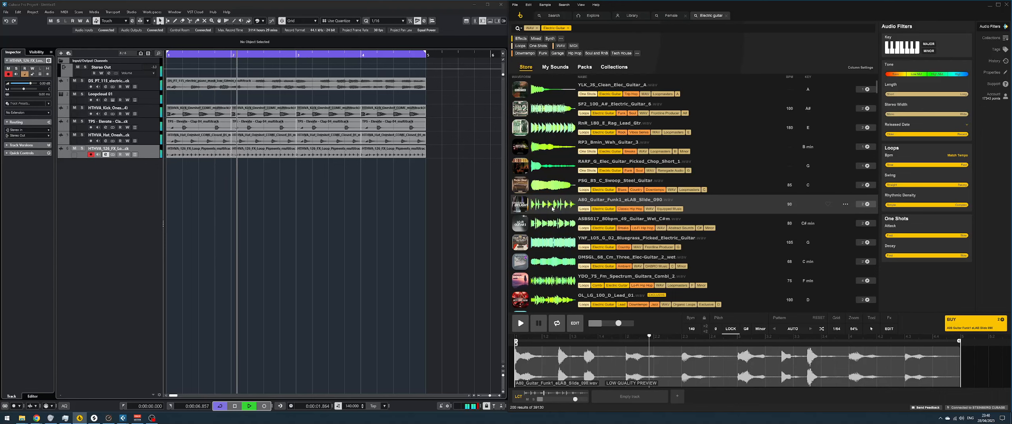
left_click(554, 229)
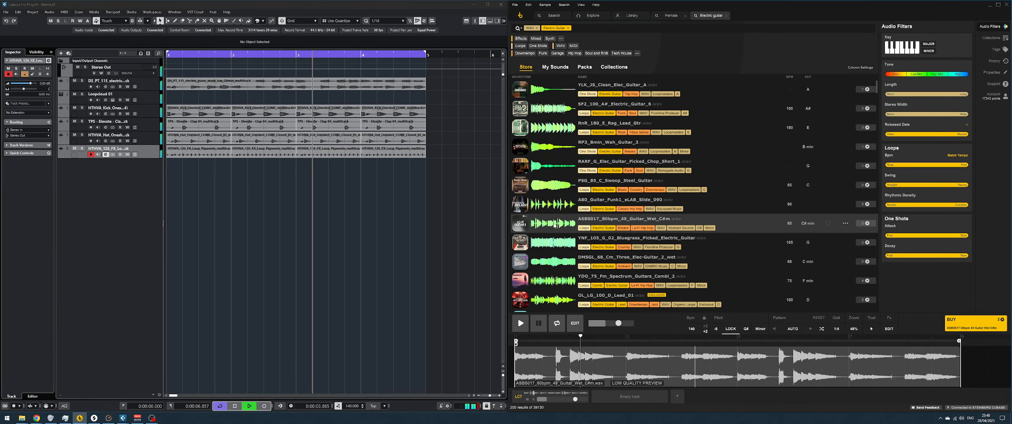
left_click(558, 264)
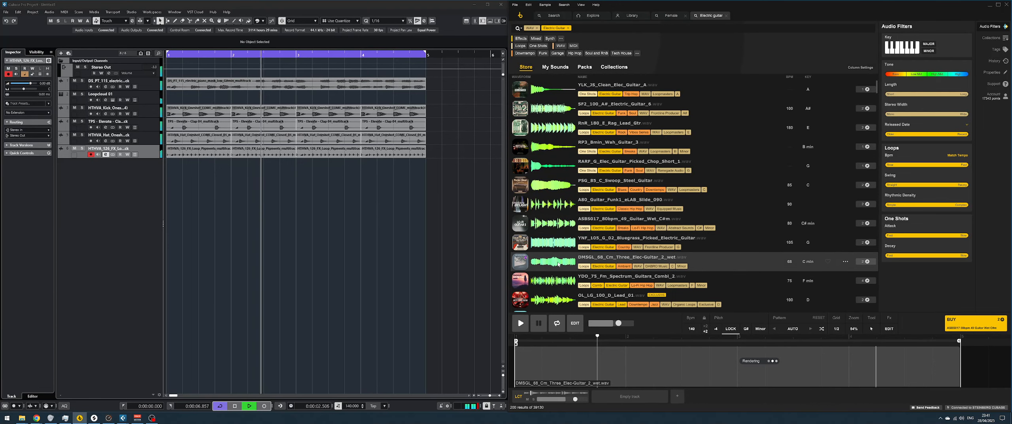
left_click(566, 284)
Step: Audition the FLA_90_Cm_TurnInBack guitar loop over the beat and stop playback in Cubase
scroll(566, 268, "down", 3)
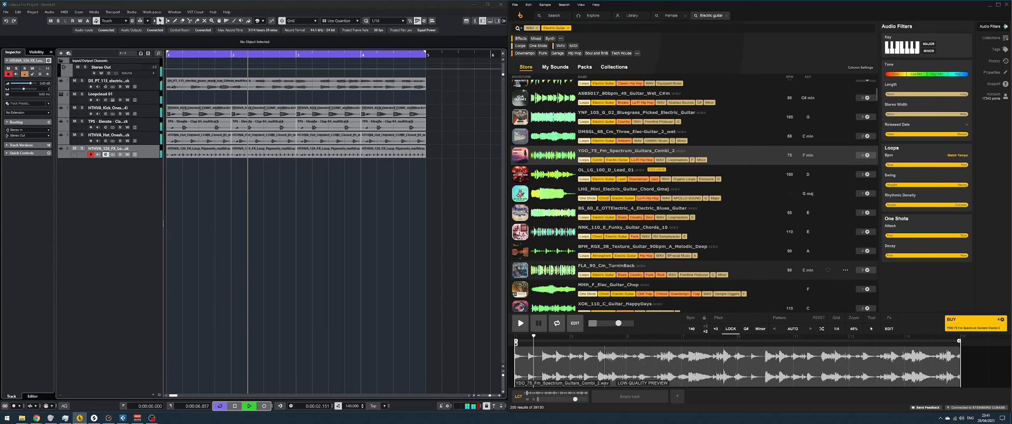
left_click(552, 273)
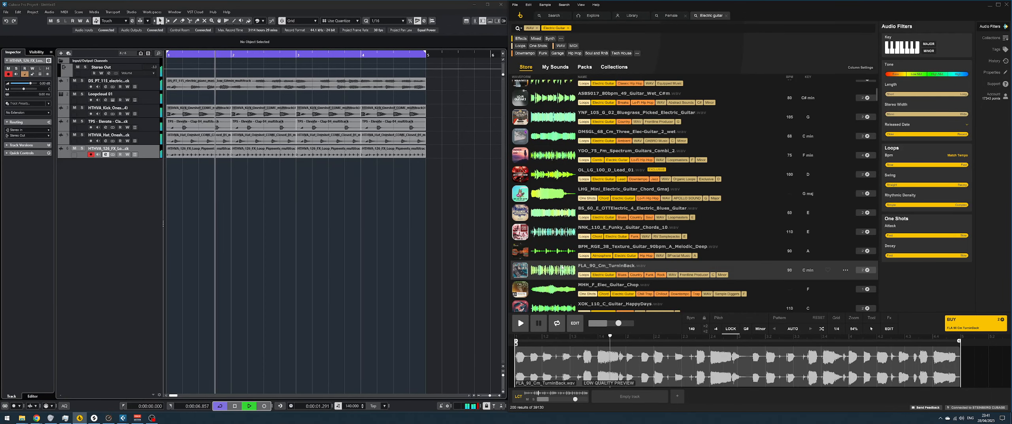
scroll(559, 274, "down", 3)
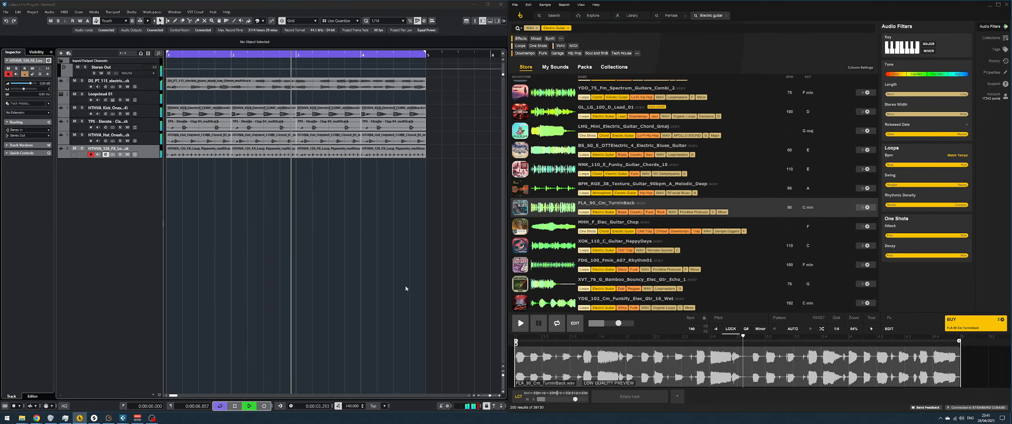
left_click(354, 311)
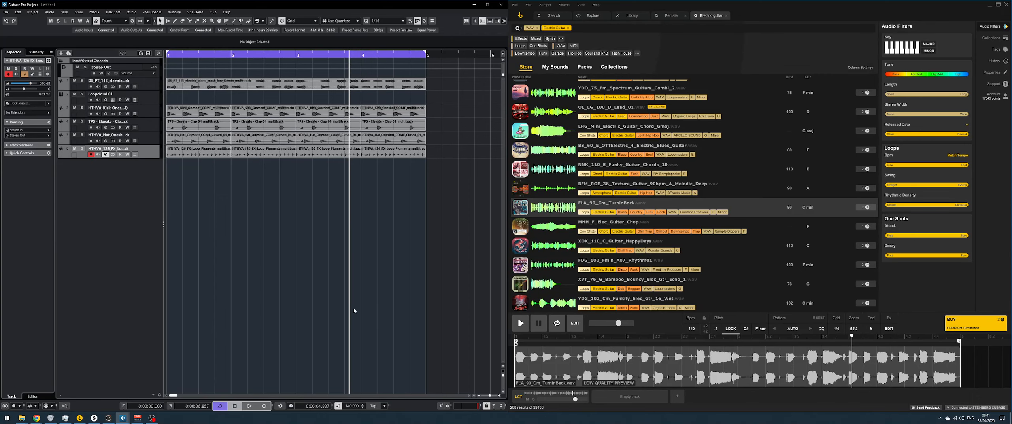
left_click(152, 418)
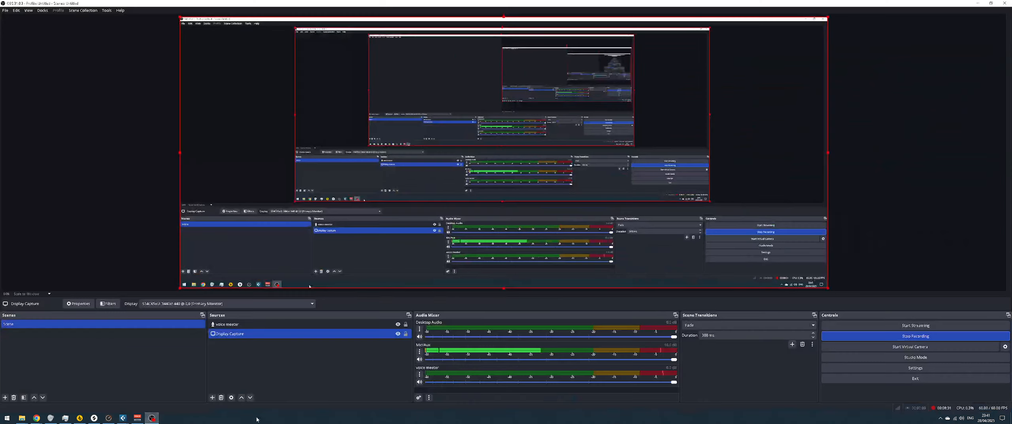